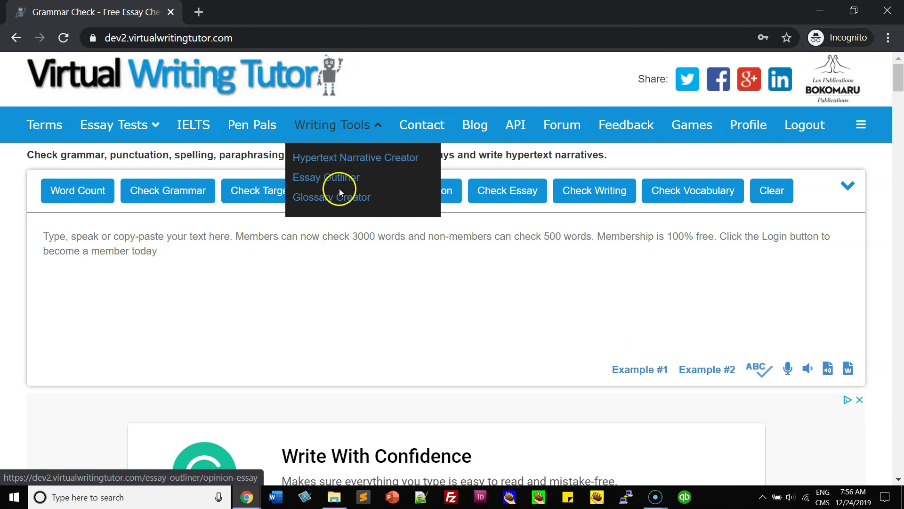
- Create a new glossary titled "Web Page Glossary"
{"action": "left_click", "coordinate": [485, 265]}
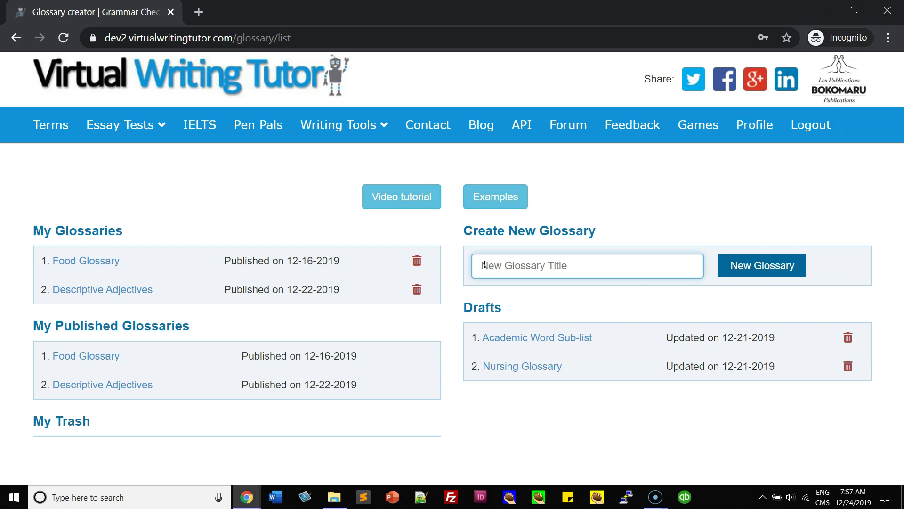
{"action": "type", "text": "Web Page Glossary"}
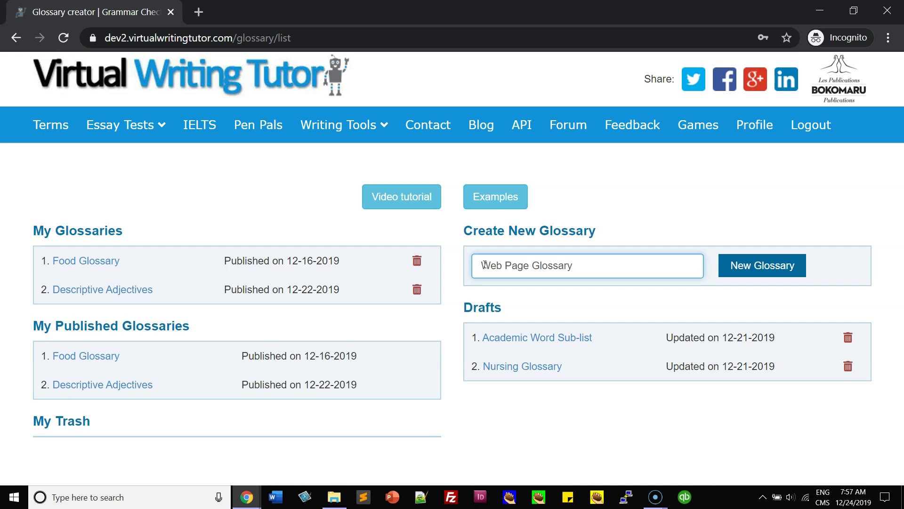
{"action": "left_click", "coordinate": [768, 265]}
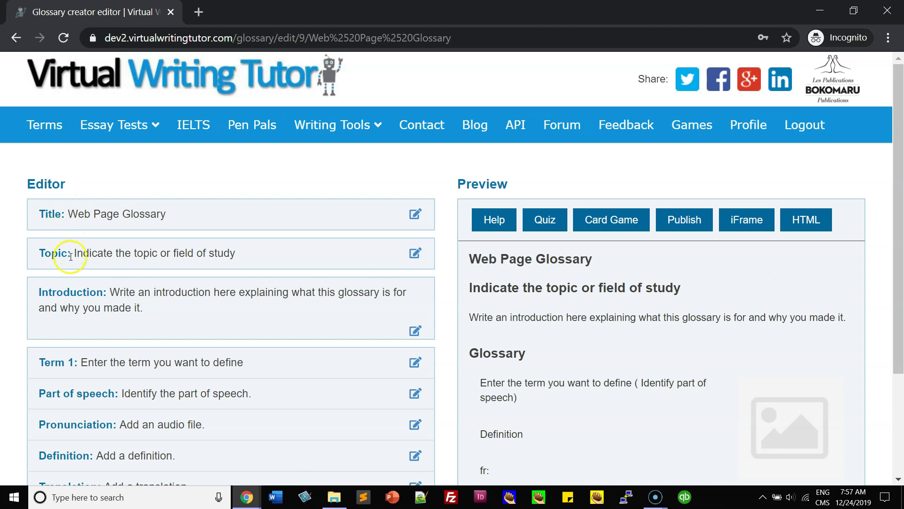
- Set the topic to "Digital Literacy" and the introduction to "This glossary contains the words people can use to describe a web page while doing a screencast."
{"action": "left_click", "coordinate": [415, 253]}
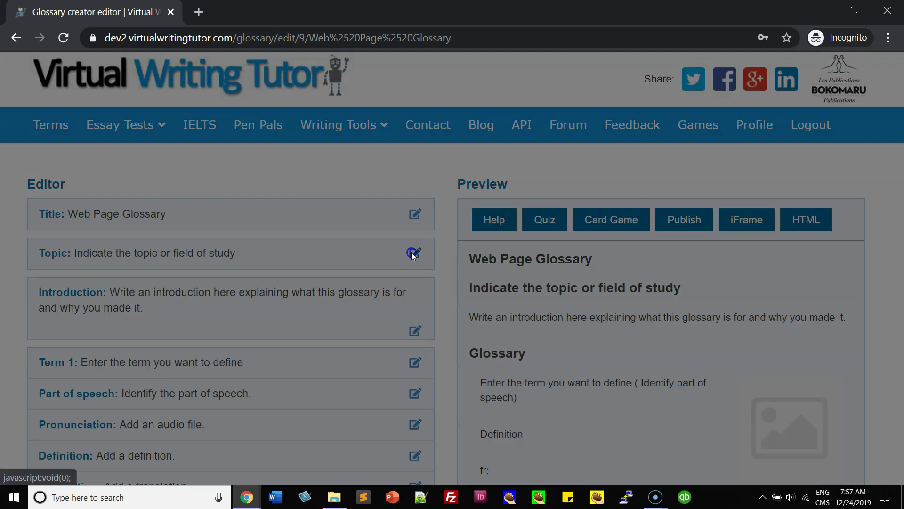
{"action": "type", "text": "Digital Literacy"}
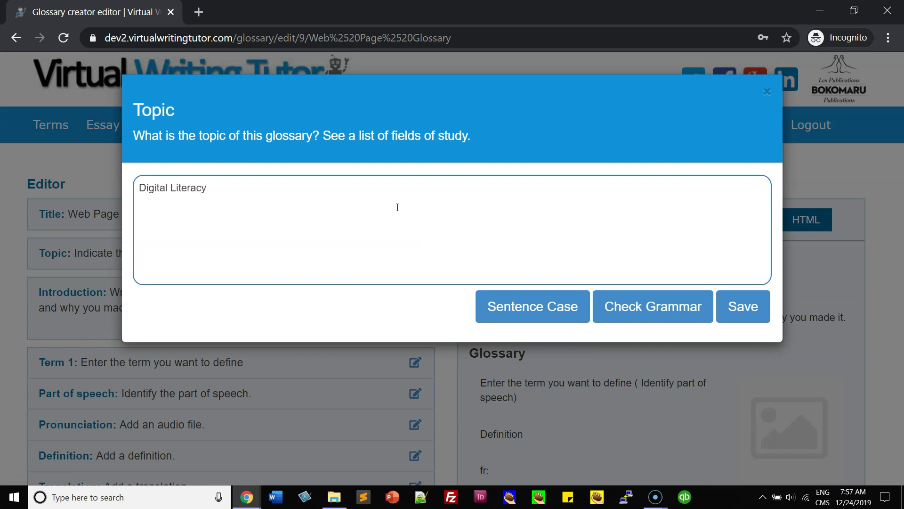
{"action": "left_click", "coordinate": [749, 307]}
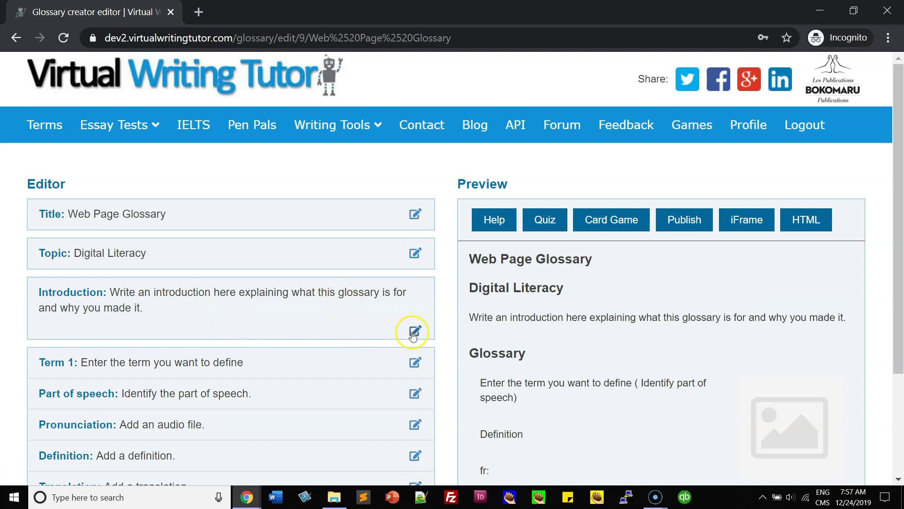
{"action": "left_click", "coordinate": [415, 332]}
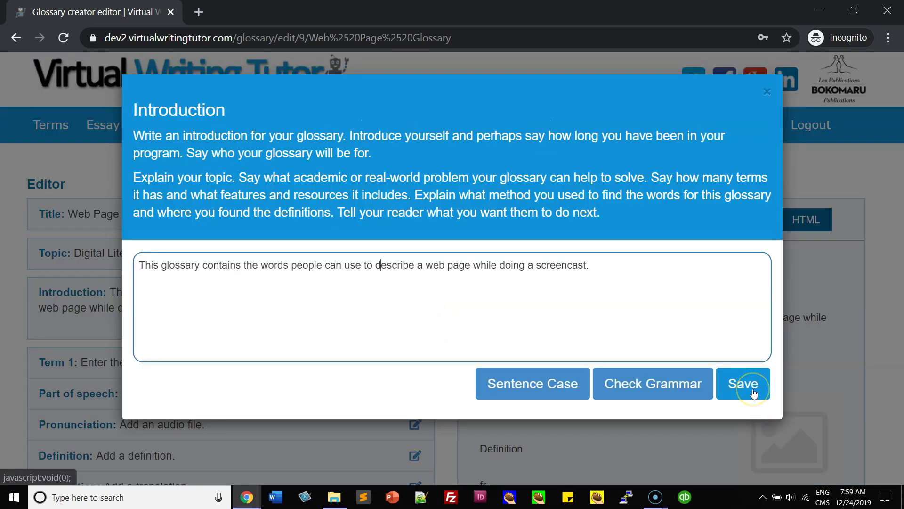
{"action": "left_click", "coordinate": [753, 386]}
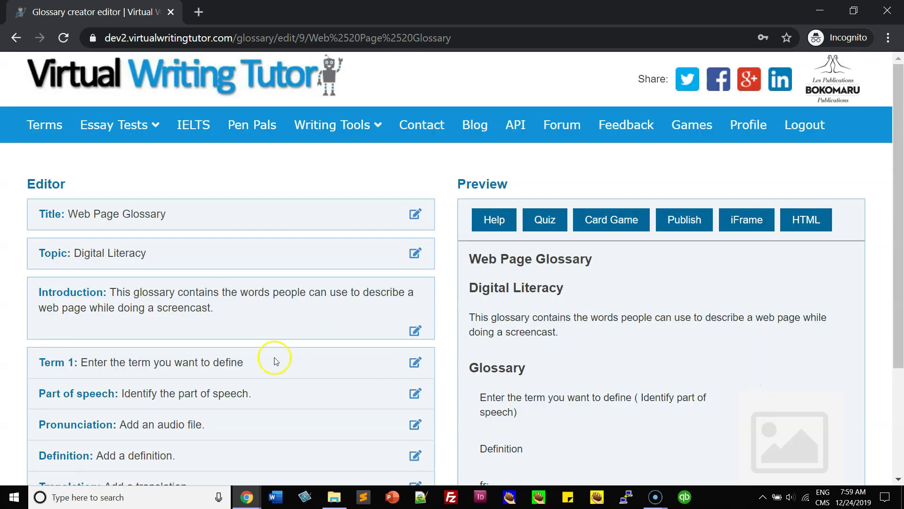
- Enter "icon" as Term 1 and set its part of speech to "noun"
{"action": "left_click", "coordinate": [414, 362]}
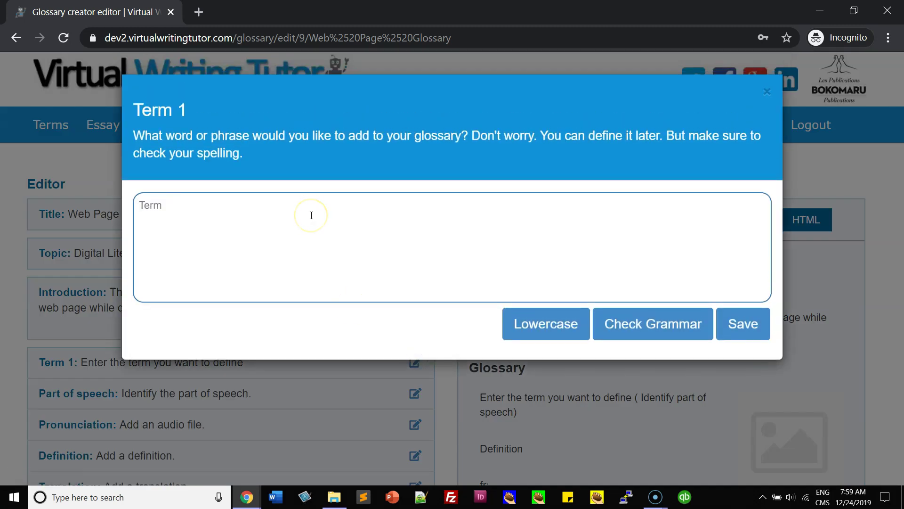
{"action": "type", "text": "icon"}
{"action": "key", "text": "Return"}
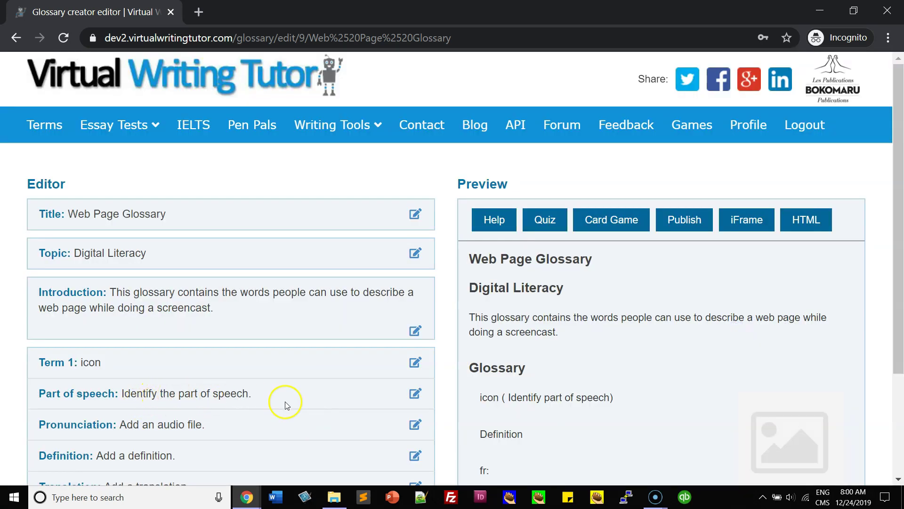
{"action": "left_click", "coordinate": [415, 393]}
{"action": "type", "text": "nou"}
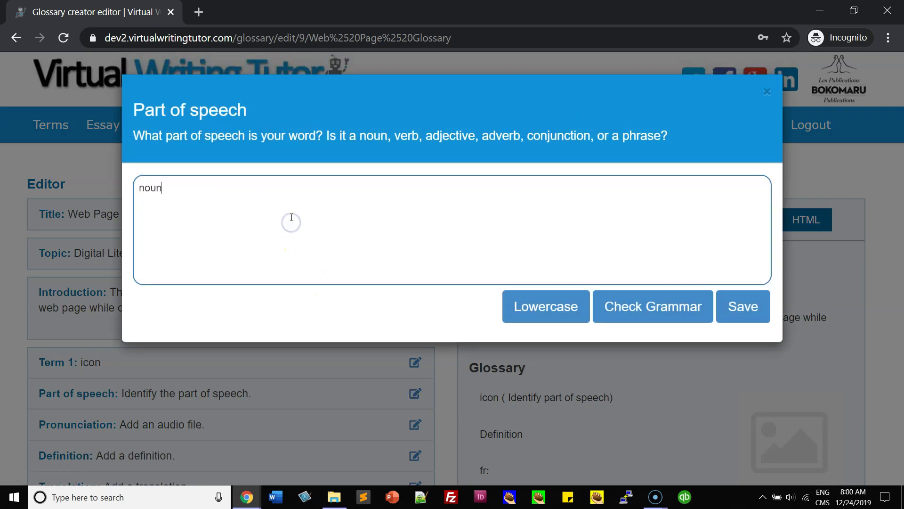
{"action": "type", "text": "n"}
{"action": "left_click", "coordinate": [739, 305]}
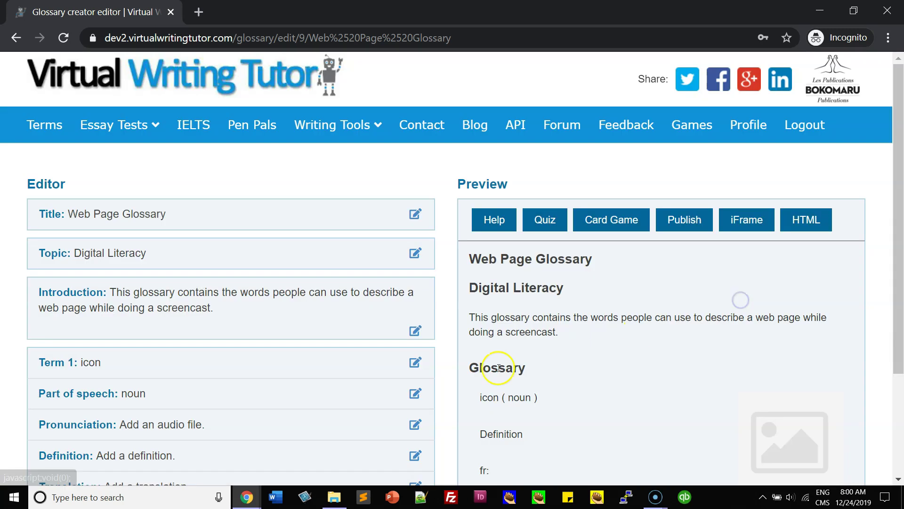
- Generate a text-to-speech pronunciation audio file for the term "icon" and save it
{"action": "left_click", "coordinate": [415, 425]}
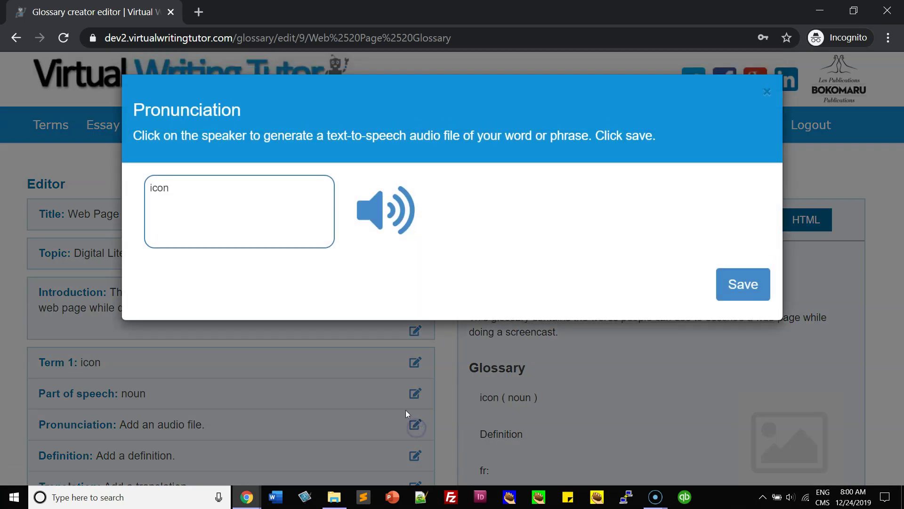
{"action": "left_click", "coordinate": [385, 209]}
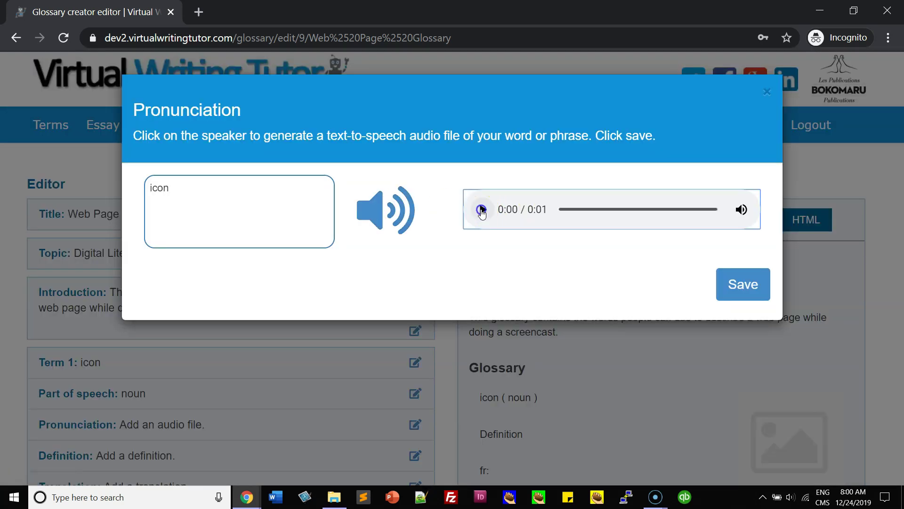
{"action": "left_click", "coordinate": [733, 282]}
- Search Google for a definition of "icon" from the Definition field, expand the dictionary entry and copy the computing definition
{"action": "scroll", "coordinate": [266, 333], "scroll_direction": "down", "scroll_amount": 3}
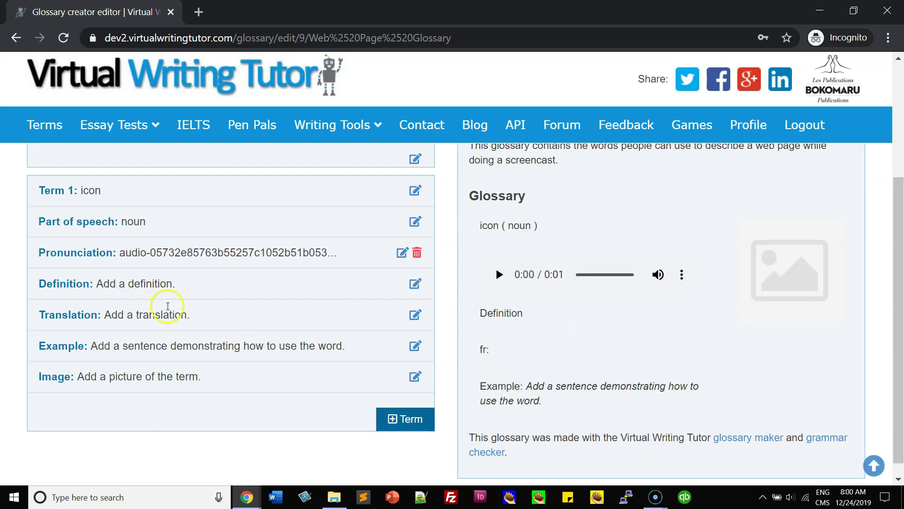
{"action": "left_click", "coordinate": [414, 284]}
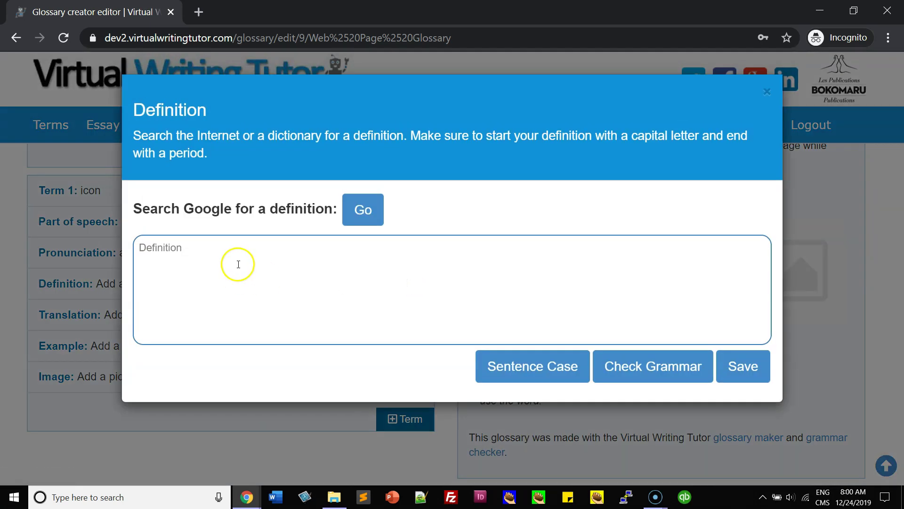
{"action": "left_click", "coordinate": [361, 211]}
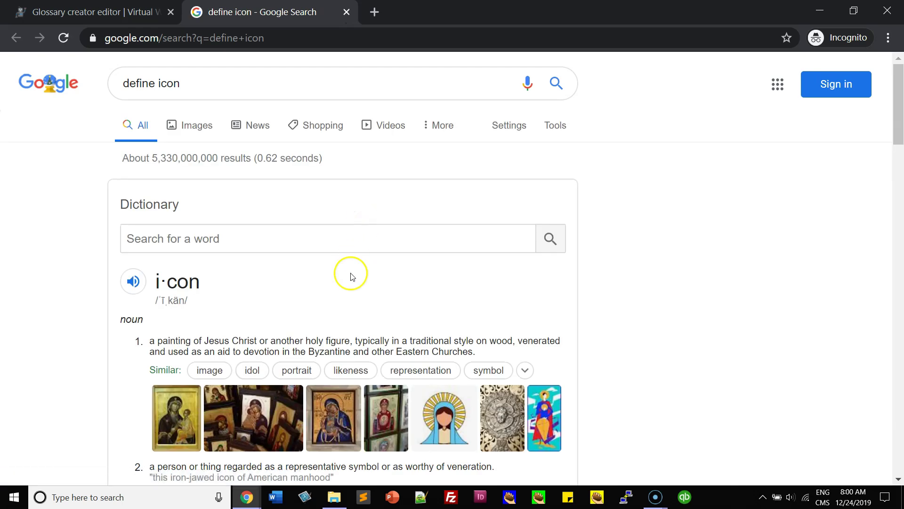
{"action": "scroll", "coordinate": [172, 341], "scroll_direction": "down", "scroll_amount": 3}
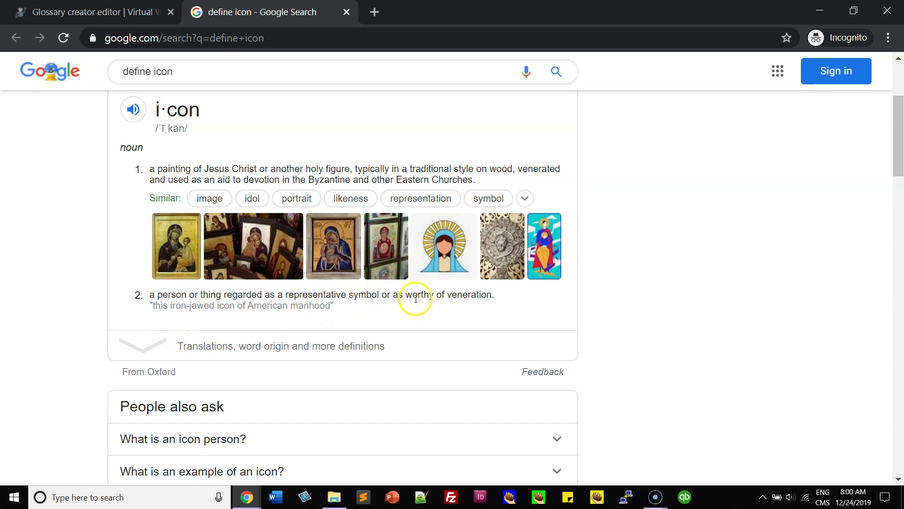
{"action": "left_click", "coordinate": [142, 345]}
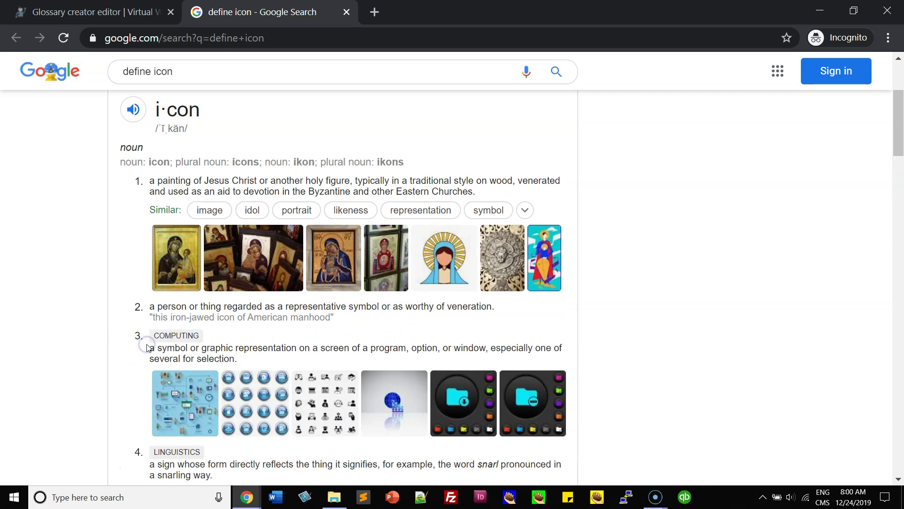
{"action": "left_click", "coordinate": [112, 336]}
{"action": "left_click_drag", "start_coordinate": [237, 358], "coordinate": [154, 349]}
{"action": "right_click", "coordinate": [157, 349]}
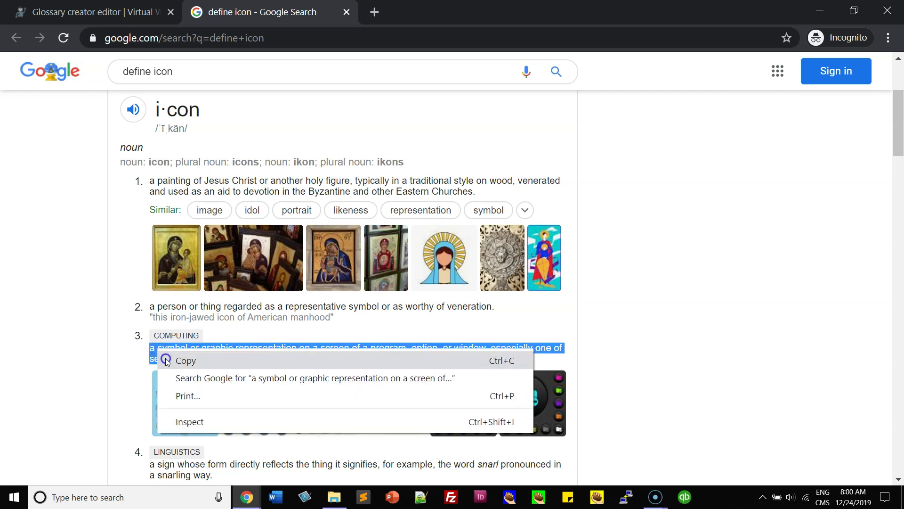
{"action": "left_click", "coordinate": [166, 360]}
- Paste the copied computing definition into the glossary term's definition, convert it to sentence case and save it
{"action": "left_click", "coordinate": [95, 13]}
{"action": "right_click", "coordinate": [182, 252]}
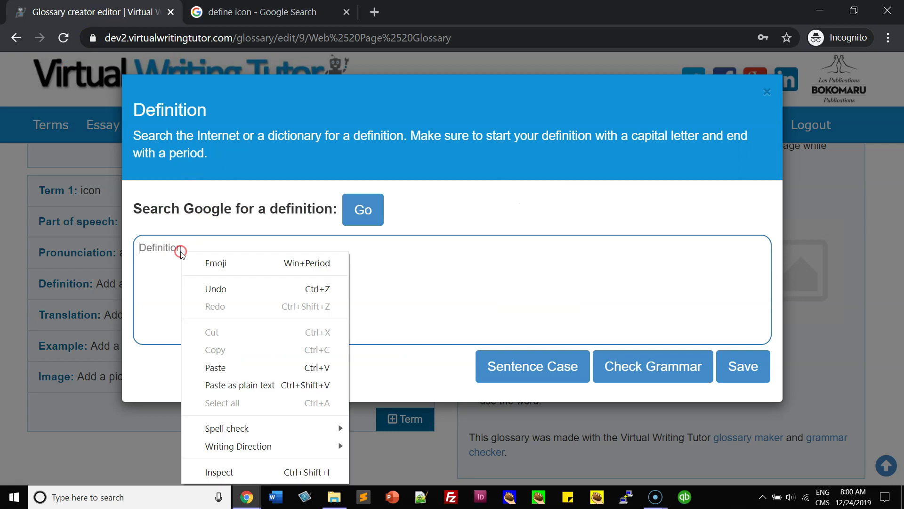
{"action": "left_click", "coordinate": [209, 368]}
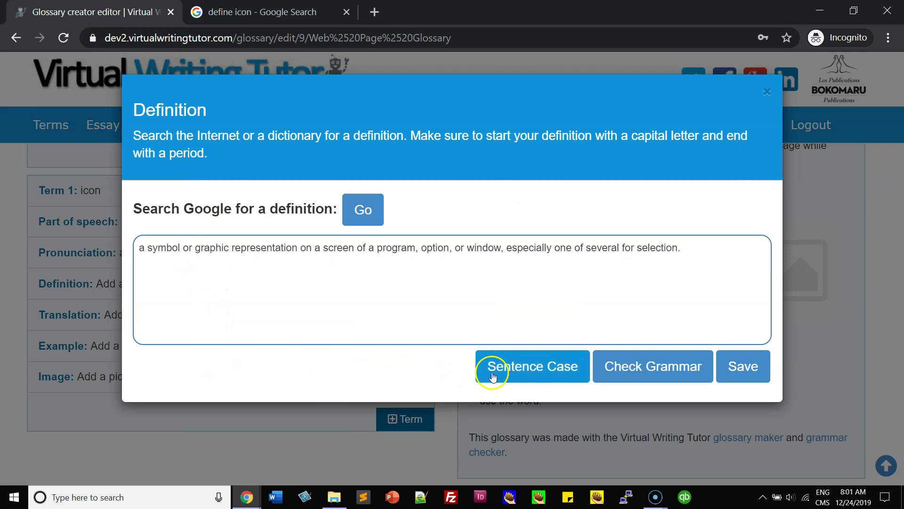
{"action": "left_click", "coordinate": [510, 372]}
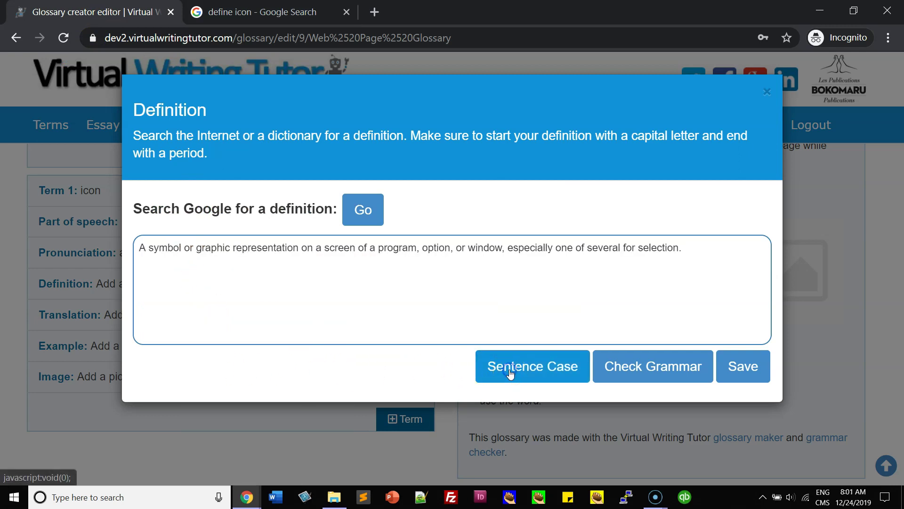
{"action": "left_click", "coordinate": [739, 358]}
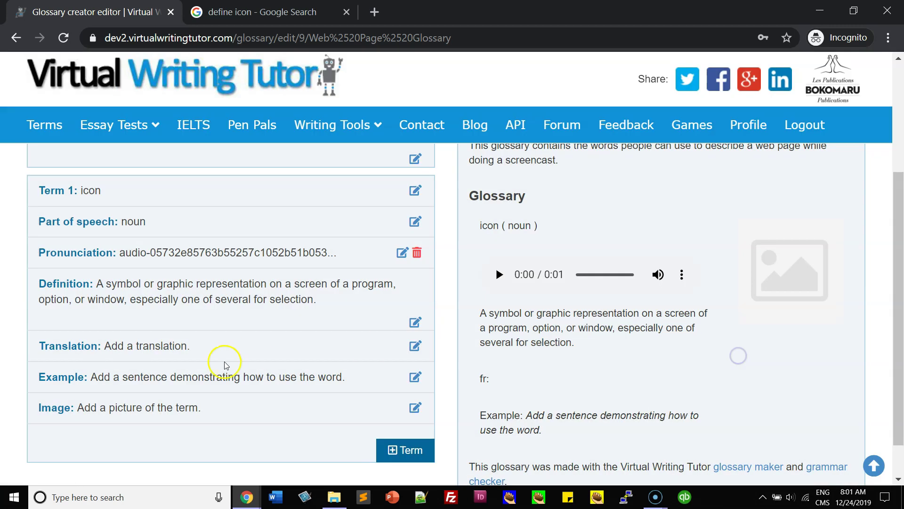
- Search Wikimedia Commons for a free image for the term "icon" and open the file details page of ".docx icon.svg"
{"action": "left_click", "coordinate": [415, 408]}
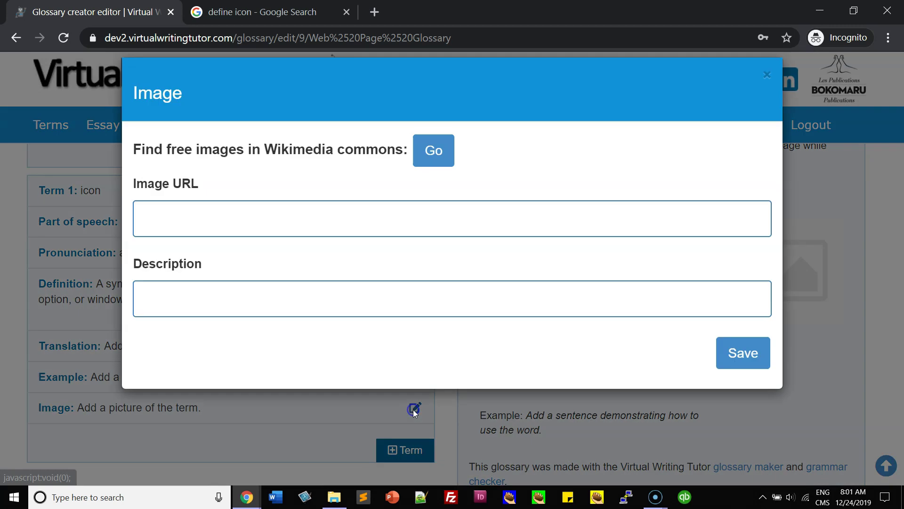
{"action": "left_click", "coordinate": [430, 169]}
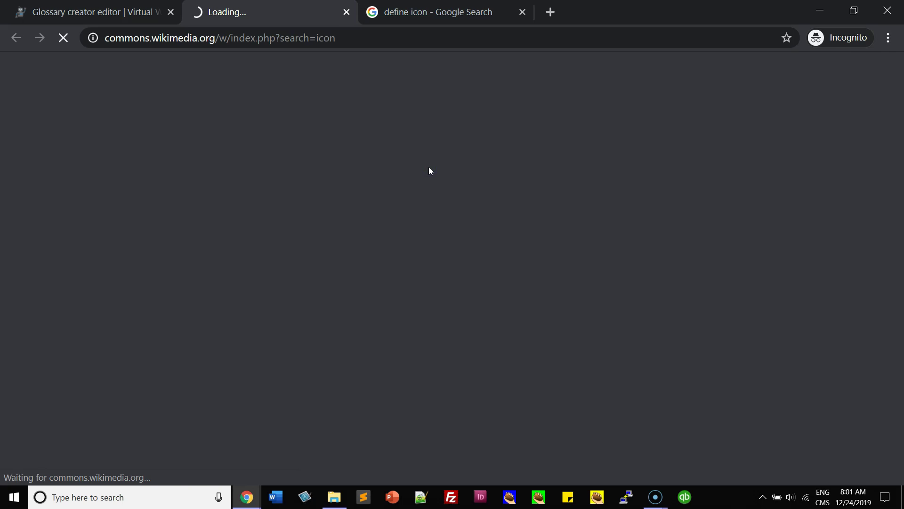
{"action": "scroll", "coordinate": [403, 284], "scroll_direction": "down", "scroll_amount": 8}
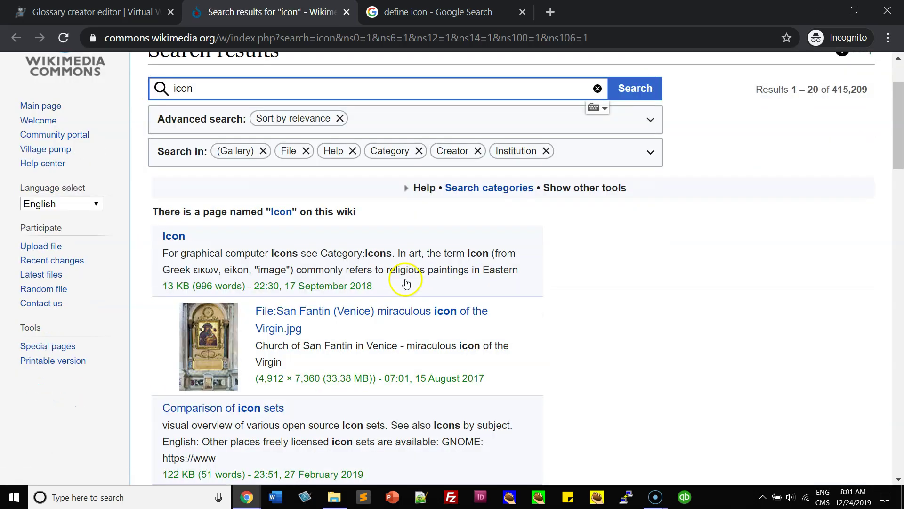
{"action": "scroll", "coordinate": [396, 292], "scroll_direction": "down", "scroll_amount": 15}
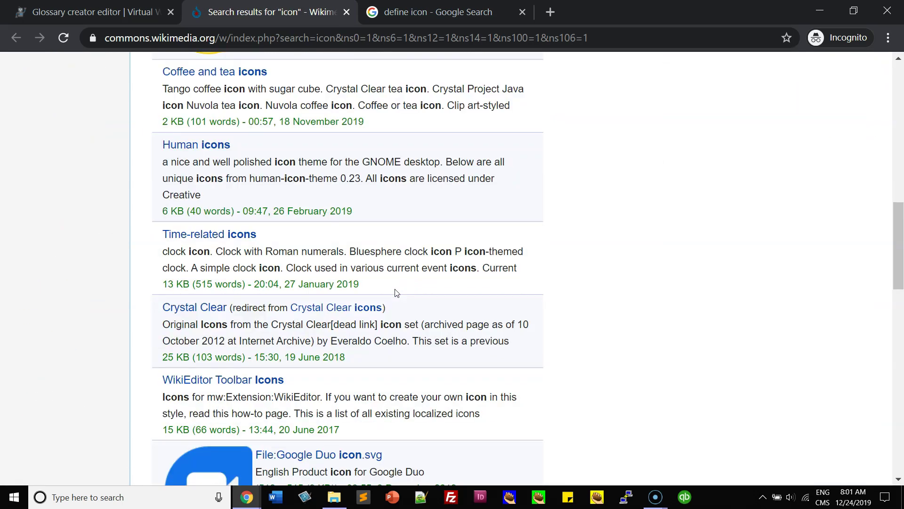
{"action": "scroll", "coordinate": [396, 293], "scroll_direction": "down", "scroll_amount": 3}
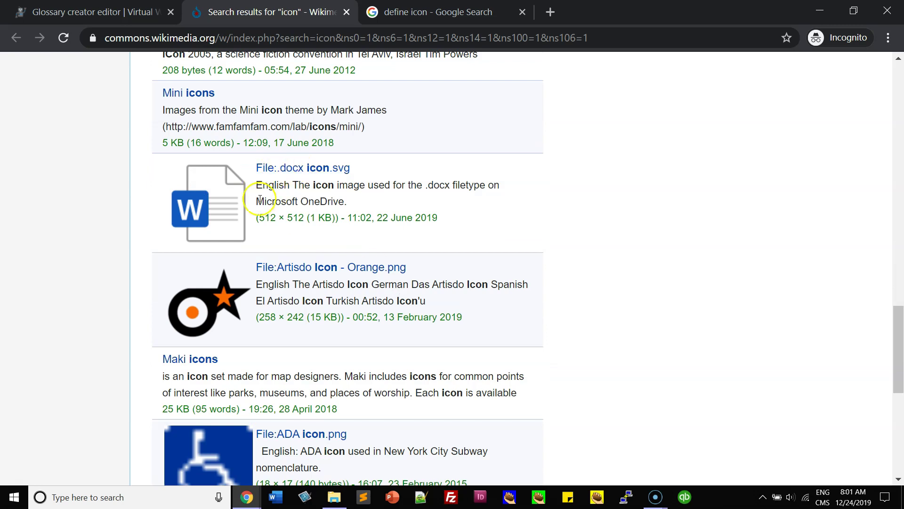
{"action": "left_click", "coordinate": [232, 213]}
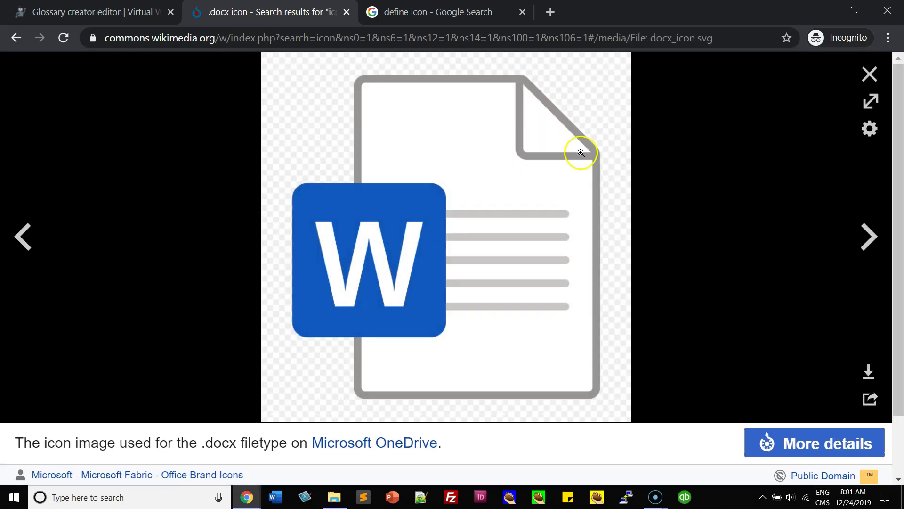
{"action": "left_click", "coordinate": [801, 443]}
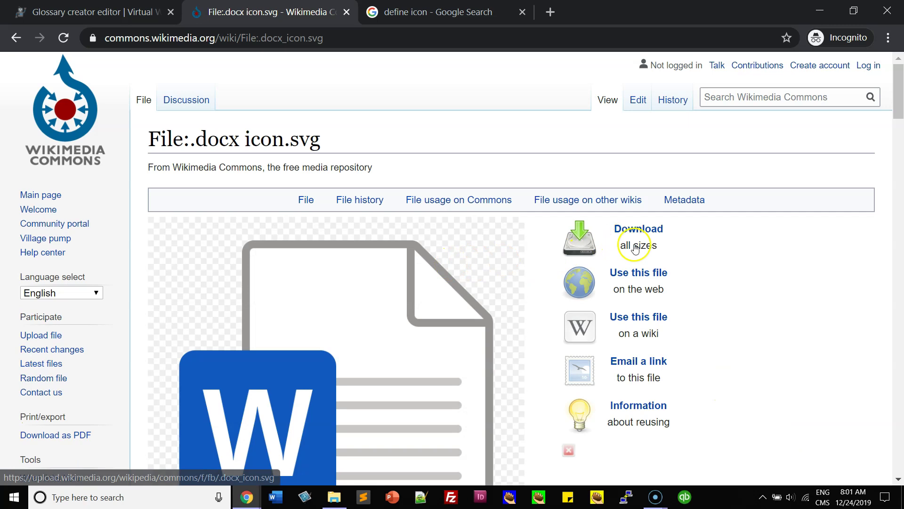
- Show the web usage links for the .docx icon file and copy its File URL
{"action": "left_click", "coordinate": [643, 274]}
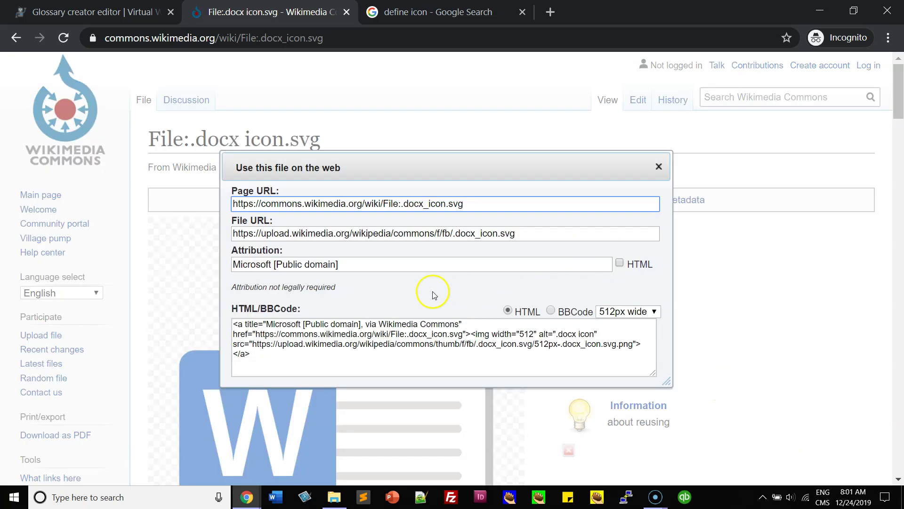
{"action": "left_click", "coordinate": [547, 234]}
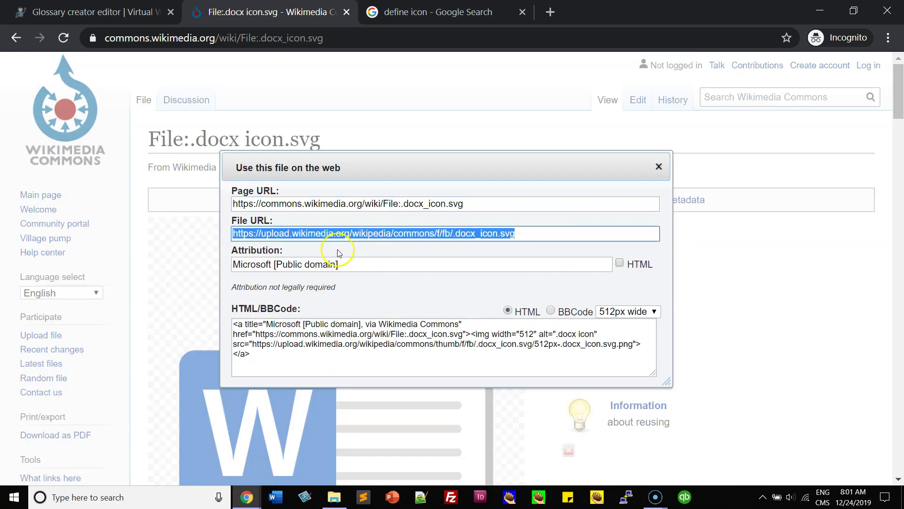
{"action": "key", "text": "ctrl+c"}
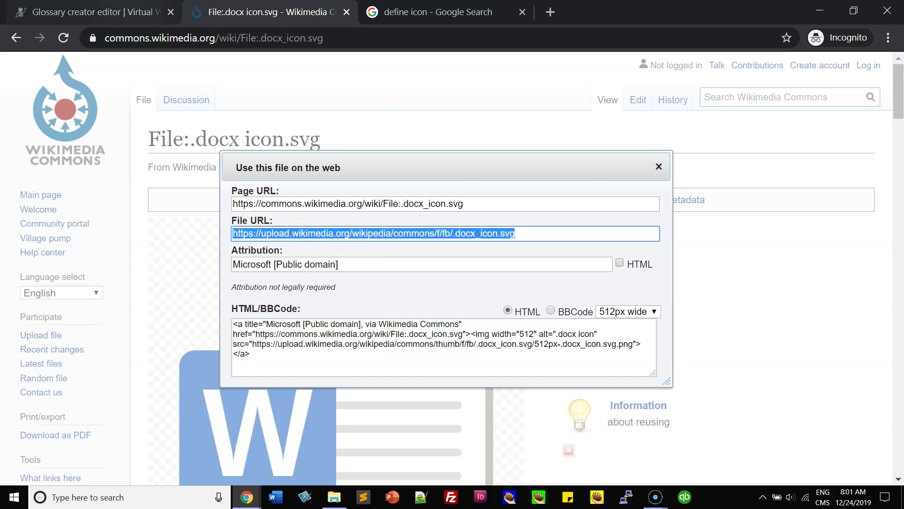
- Paste the copied File URL as the term's image URL, describe it as "MS Word icon" and save the image
{"action": "key", "text": "ctrl+shift+Tab"}
{"action": "key", "text": "ctrl+v"}
{"action": "left_click", "coordinate": [312, 325]}
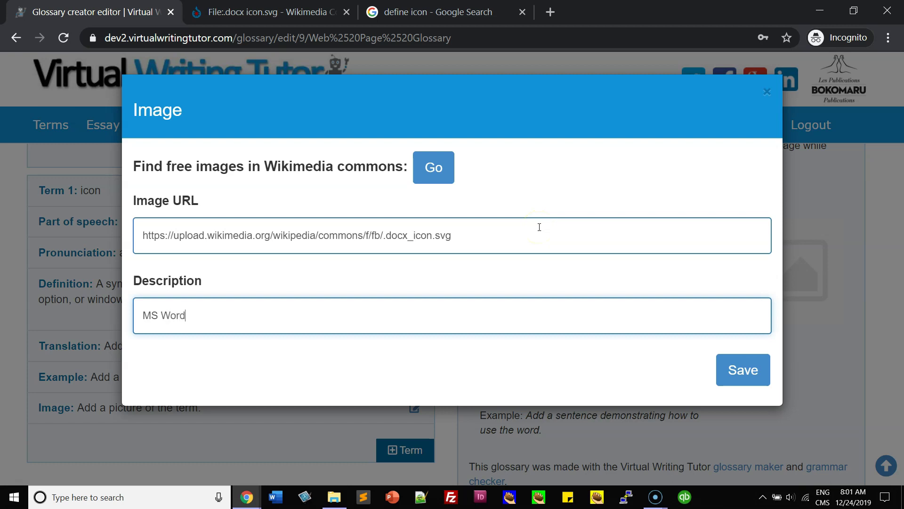
{"action": "left_click", "coordinate": [739, 369]}
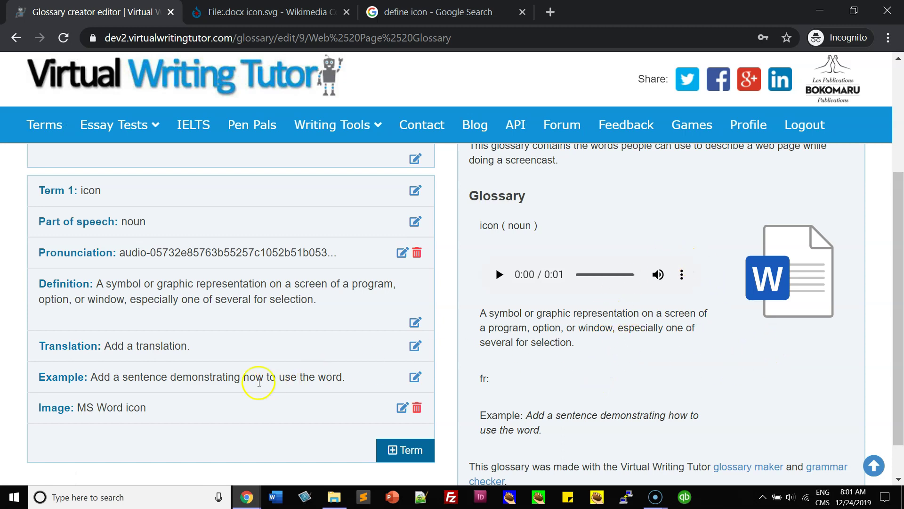
- Look up the French translation of "icon" in Google Translate, paste "icône" as the term's translation and save it
{"action": "left_click", "coordinate": [415, 347]}
{"action": "left_click", "coordinate": [371, 165]}
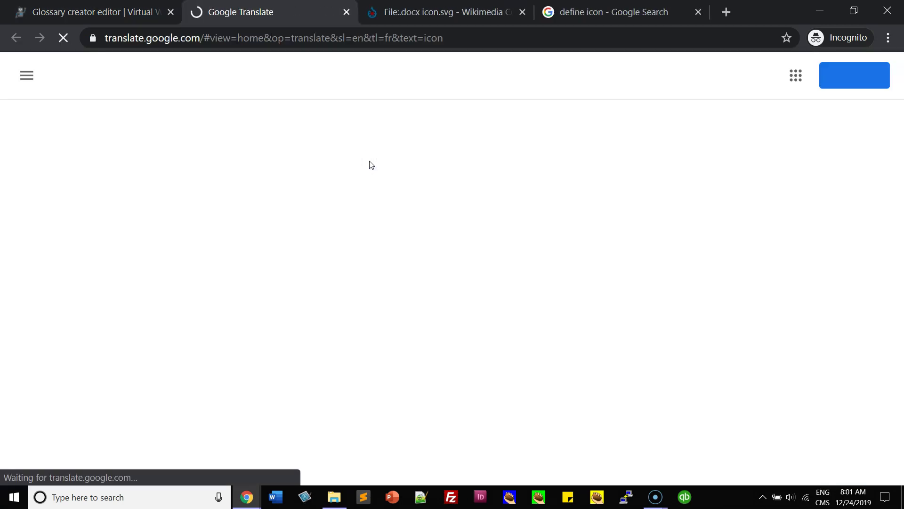
{"action": "left_click", "coordinate": [839, 282]}
{"action": "left_click", "coordinate": [94, 12]}
{"action": "left_click", "coordinate": [192, 258]}
{"action": "key", "text": "ctrl+v"}
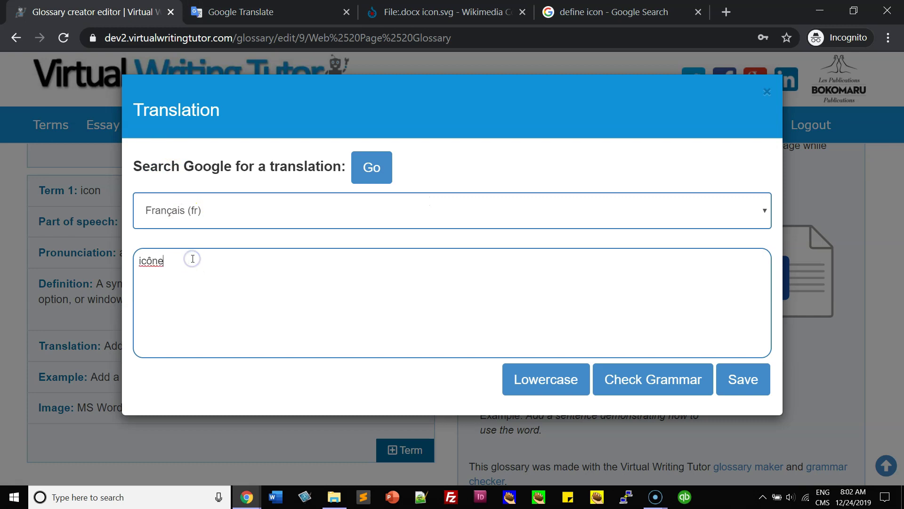
{"action": "left_click", "coordinate": [750, 379]}
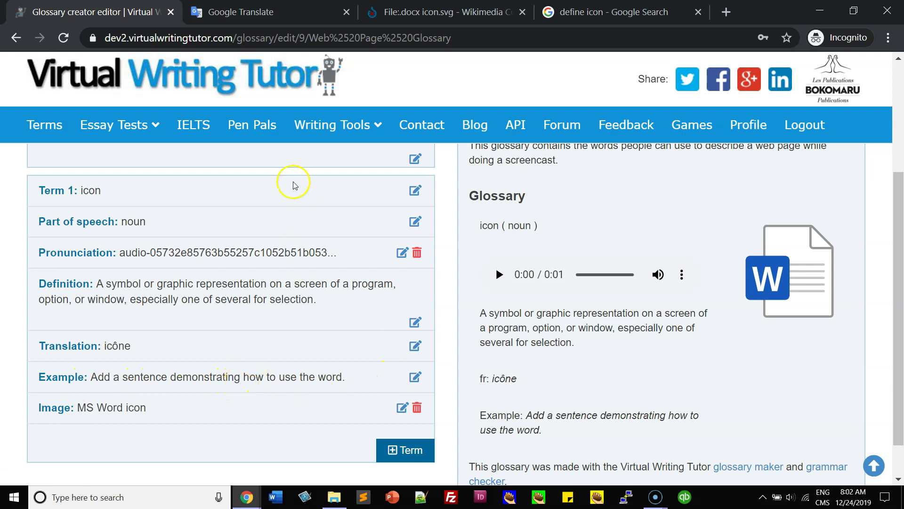
- Search Lextutor from the Example field for concordances of "icon" in the Academic General (6m) corpus
{"action": "left_click", "coordinate": [419, 377]}
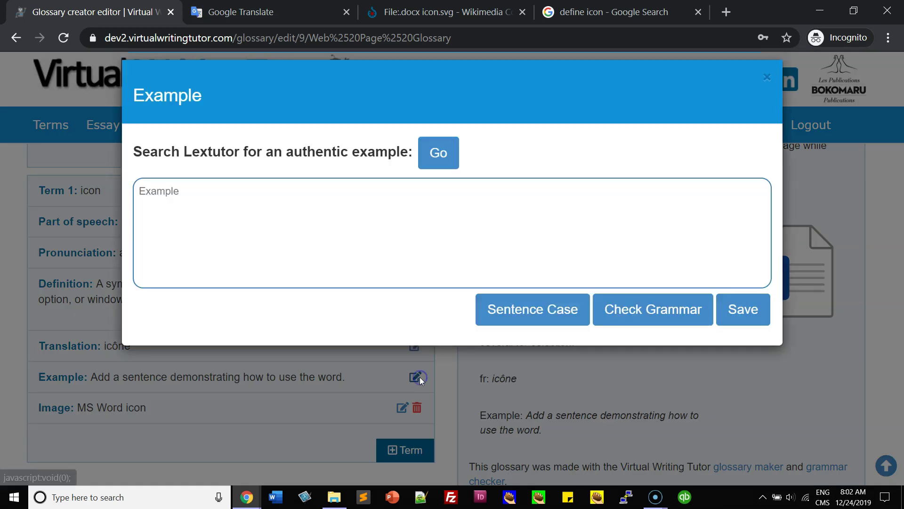
{"action": "left_click", "coordinate": [436, 163]}
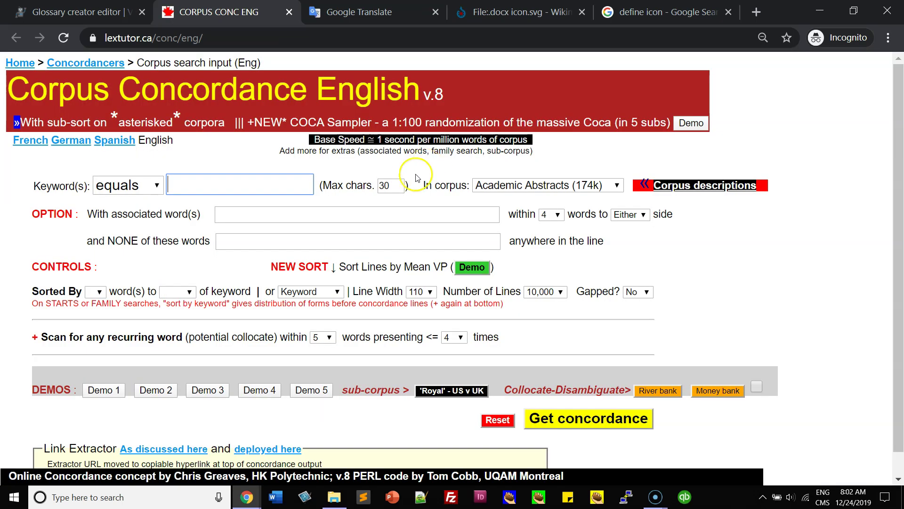
{"action": "left_click", "coordinate": [543, 186]}
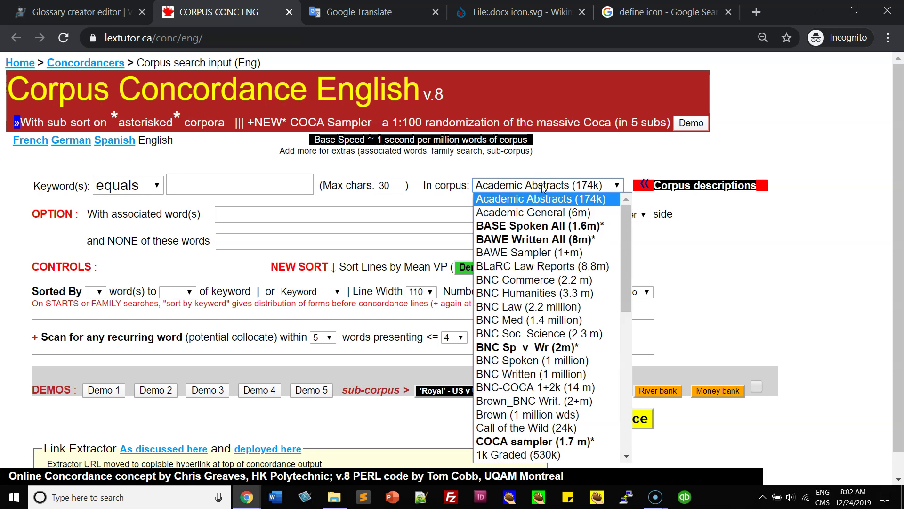
{"action": "left_click", "coordinate": [539, 214]}
{"action": "left_click", "coordinate": [264, 182]}
{"action": "type", "text": "icon"}
{"action": "left_click", "coordinate": [281, 191]}
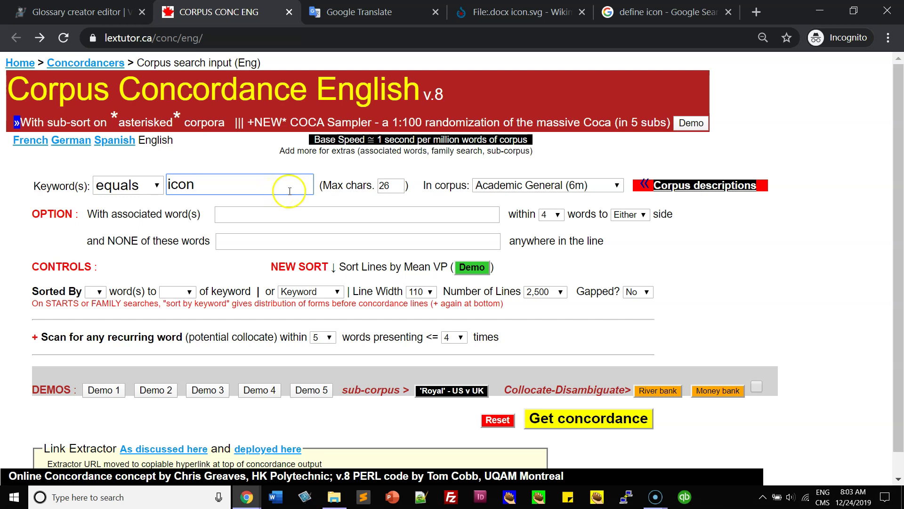
{"action": "left_click", "coordinate": [584, 423]}
{"action": "left_click", "coordinate": [585, 424]}
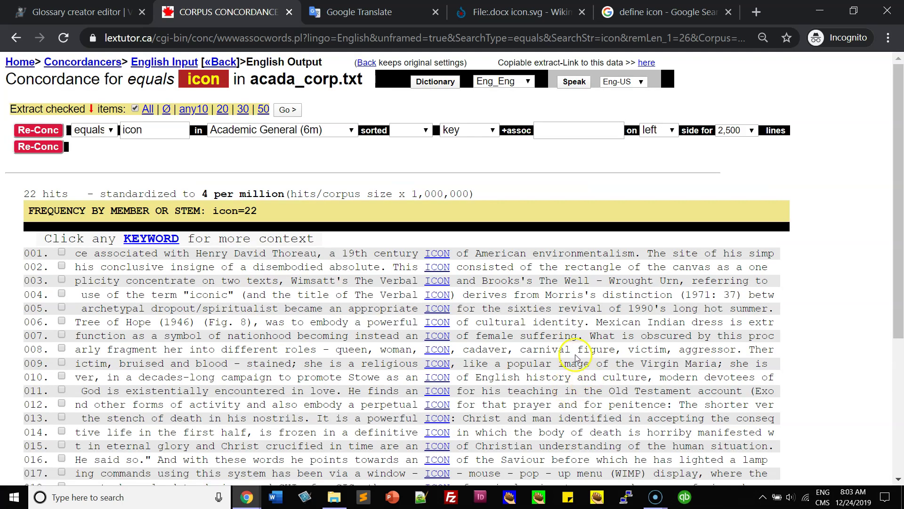
- Open the wider context of concordance line 017 and copy the sentence about issuing commands through a WIMP display
{"action": "scroll", "coordinate": [575, 329], "scroll_direction": "down", "scroll_amount": 4}
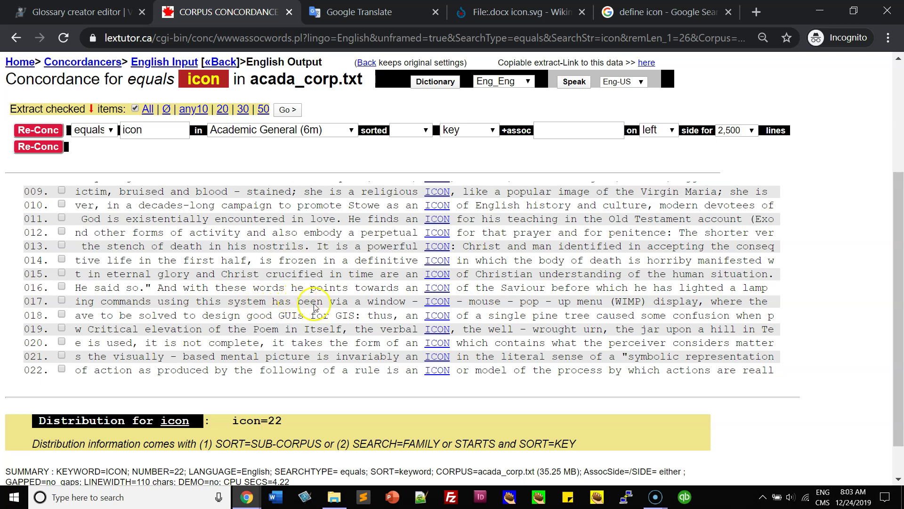
{"action": "left_click", "coordinate": [441, 300]}
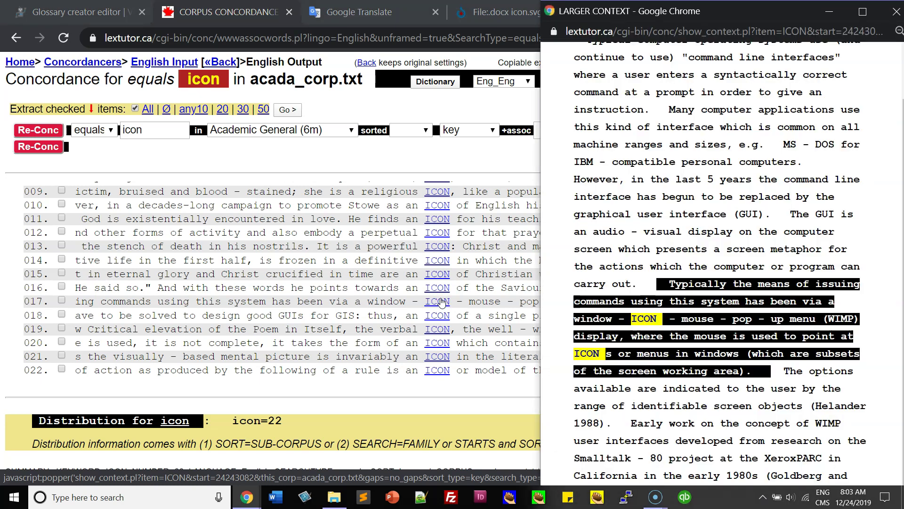
{"action": "left_click_drag", "start_coordinate": [670, 283], "coordinate": [754, 372]}
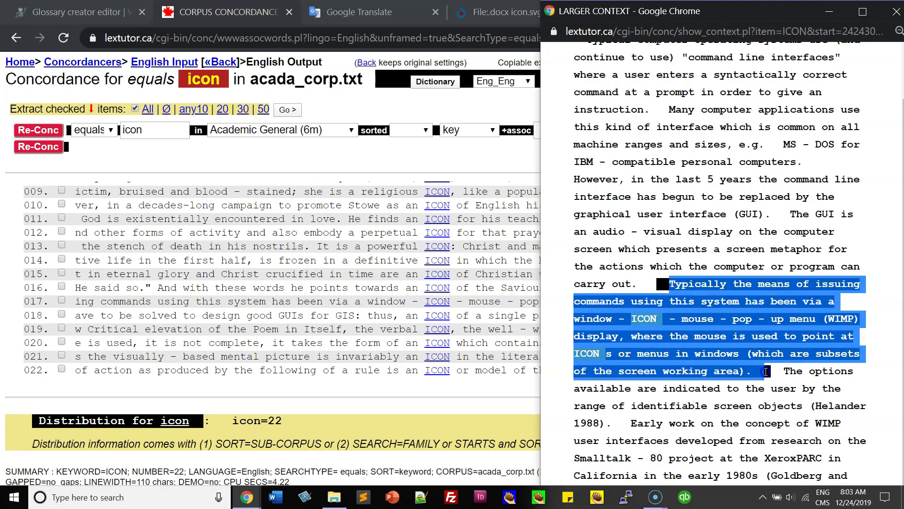
{"action": "right_click", "coordinate": [738, 335]}
{"action": "left_click", "coordinate": [611, 348]}
- Paste the copied Lextutor sentence as the example for "icon" in the glossary editor and save it
{"action": "left_click", "coordinate": [117, 10]}
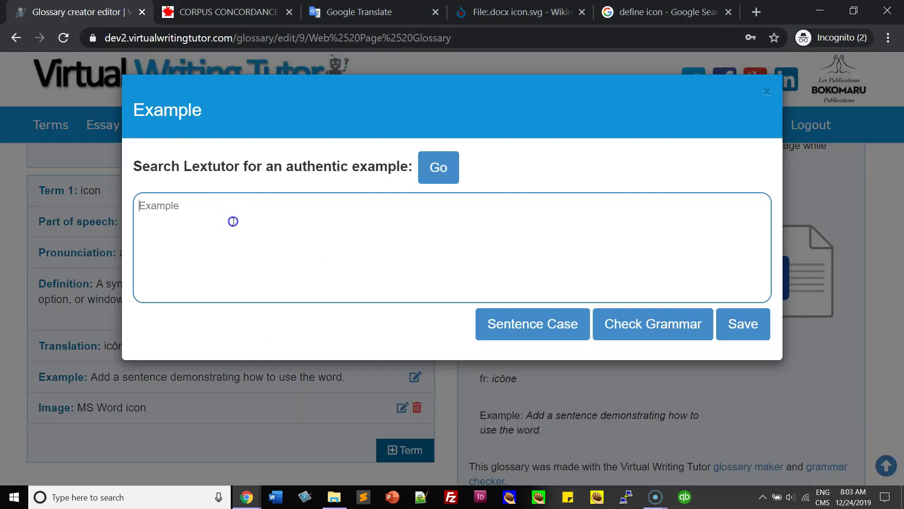
{"action": "key", "text": "ctrl+v"}
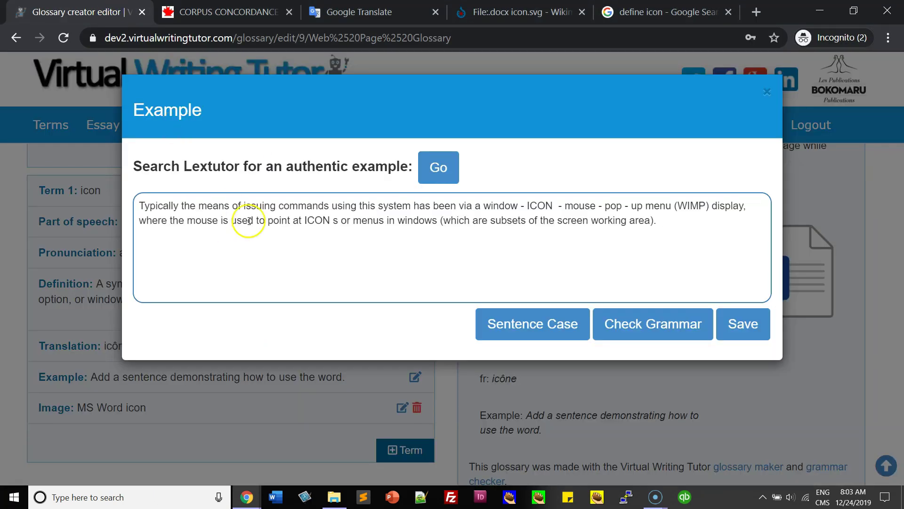
{"action": "left_click", "coordinate": [741, 323]}
- Play the pronunciation of "icon" in the glossary preview and review the completed entry
{"action": "scroll", "coordinate": [739, 324], "scroll_direction": "up", "scroll_amount": 2}
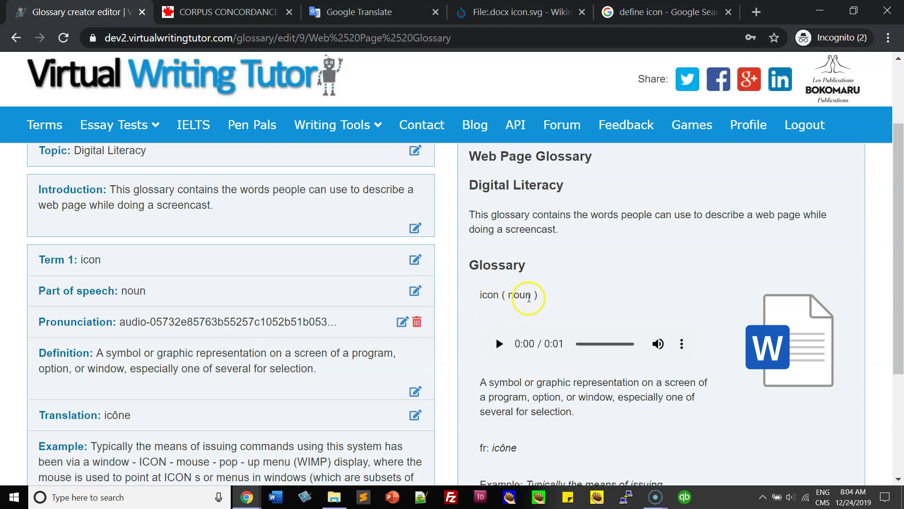
{"action": "left_click", "coordinate": [500, 343]}
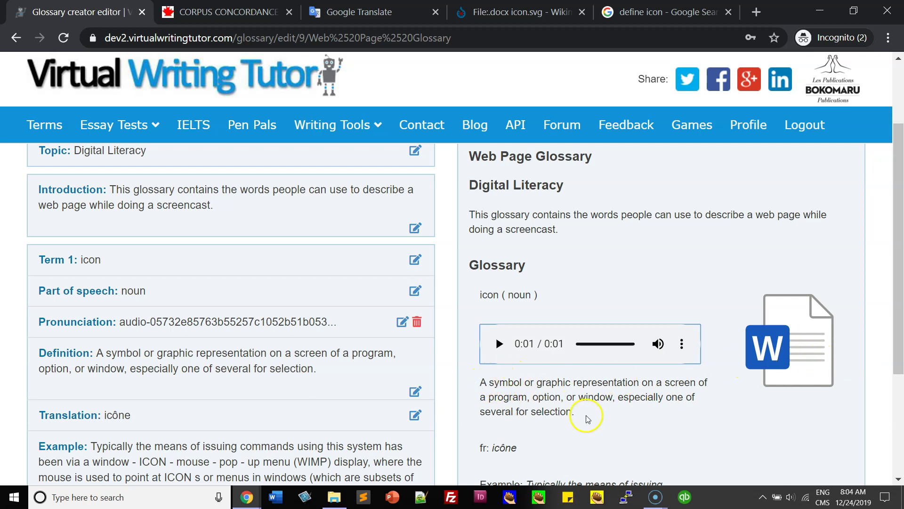
{"action": "scroll", "coordinate": [586, 419], "scroll_direction": "down", "scroll_amount": 4}
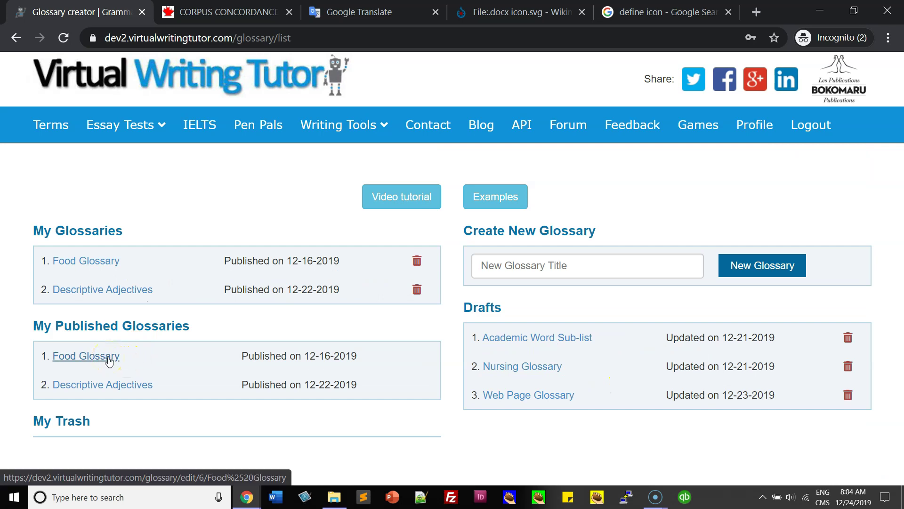
- Open the published Food Glossary in the editor and look through its terms in the preview
{"action": "left_click", "coordinate": [109, 357]}
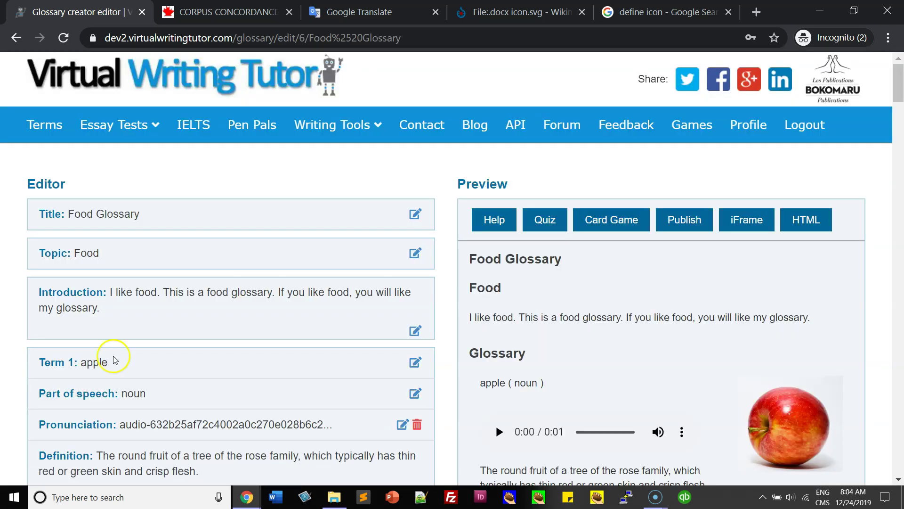
{"action": "scroll", "coordinate": [565, 288], "scroll_direction": "down", "scroll_amount": 20}
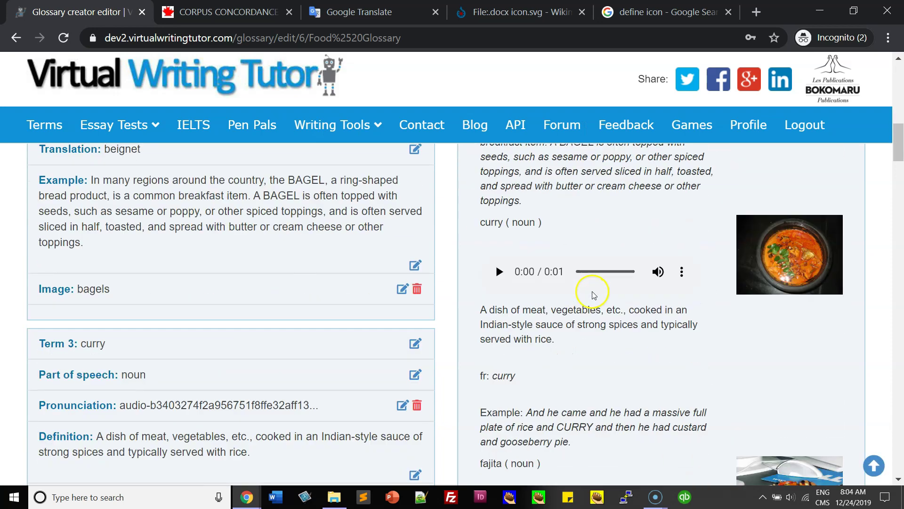
{"action": "scroll", "coordinate": [595, 296], "scroll_direction": "down", "scroll_amount": 18}
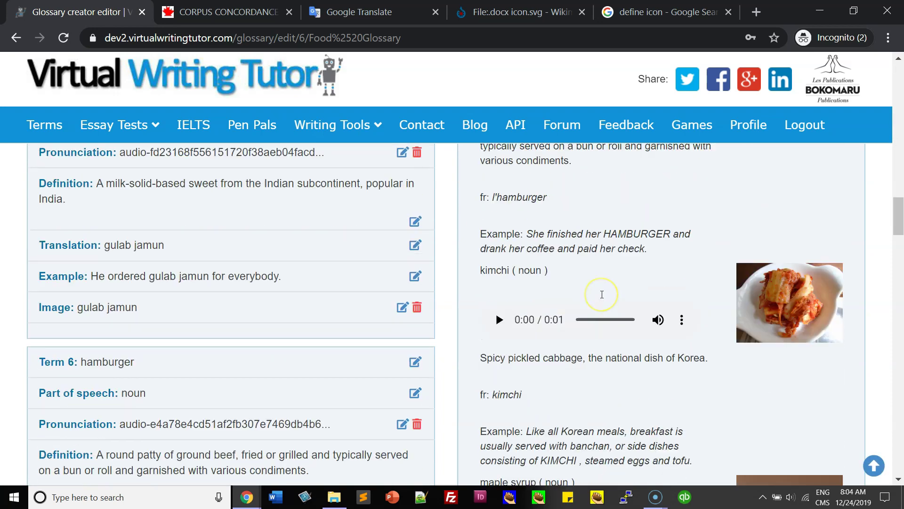
{"action": "scroll", "coordinate": [602, 294], "scroll_direction": "down", "scroll_amount": 4}
{"action": "scroll", "coordinate": [607, 290], "scroll_direction": "up", "scroll_amount": 20}
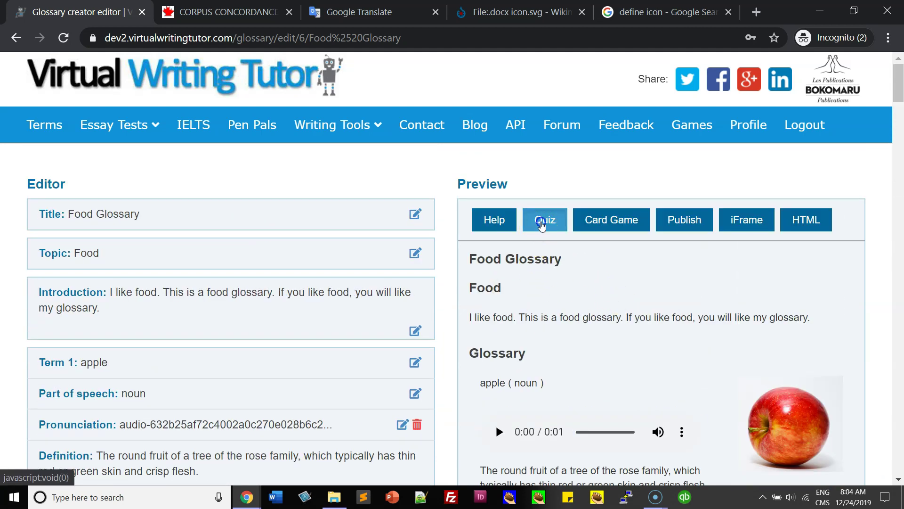
- Generate a quiz from the Food Glossary and open the matching exercise in a new tab
{"action": "left_click", "coordinate": [541, 223]}
{"action": "left_click", "coordinate": [423, 197]}
{"action": "key", "text": "ctrl+minus"}
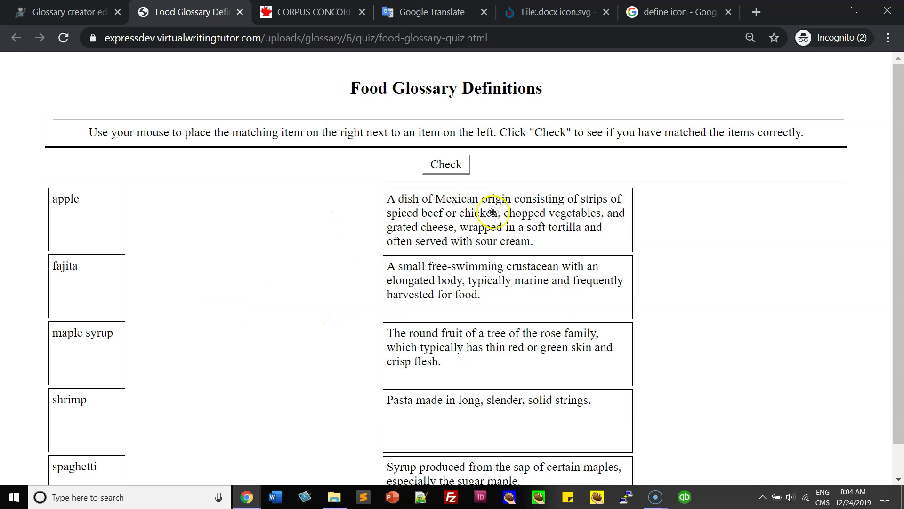
- Match the definitions to apple, fajita, maple syrup, shrimp and spaghetti, check the answers and return to the glossary editor
{"action": "left_click_drag", "start_coordinate": [536, 214], "coordinate": [268, 286]}
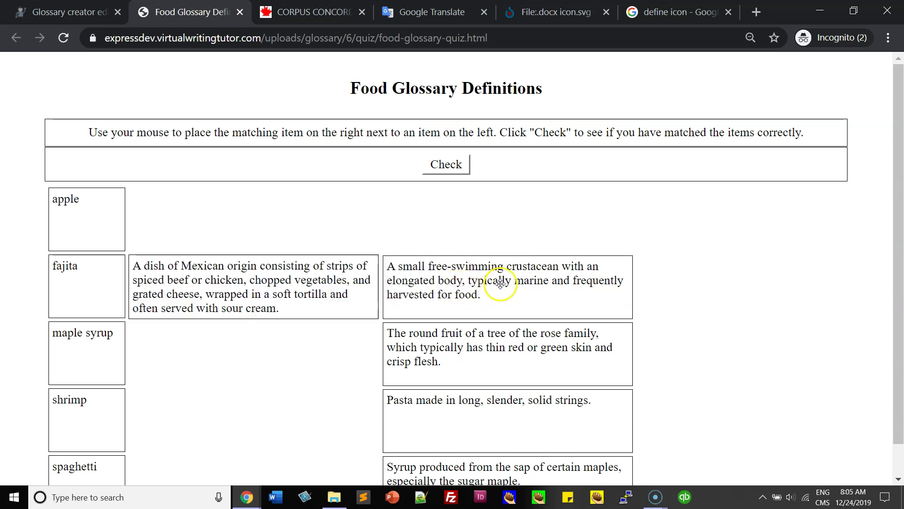
{"action": "left_click_drag", "start_coordinate": [499, 281], "coordinate": [238, 426]}
{"action": "left_click_drag", "start_coordinate": [489, 354], "coordinate": [255, 226]}
{"action": "left_click_drag", "start_coordinate": [534, 413], "coordinate": [256, 467]}
{"action": "left_click_drag", "start_coordinate": [454, 460], "coordinate": [264, 335]}
{"action": "left_click", "coordinate": [447, 164]}
{"action": "left_click", "coordinate": [455, 240]}
{"action": "left_click", "coordinate": [95, 7]}
{"action": "left_click", "coordinate": [660, 90]}
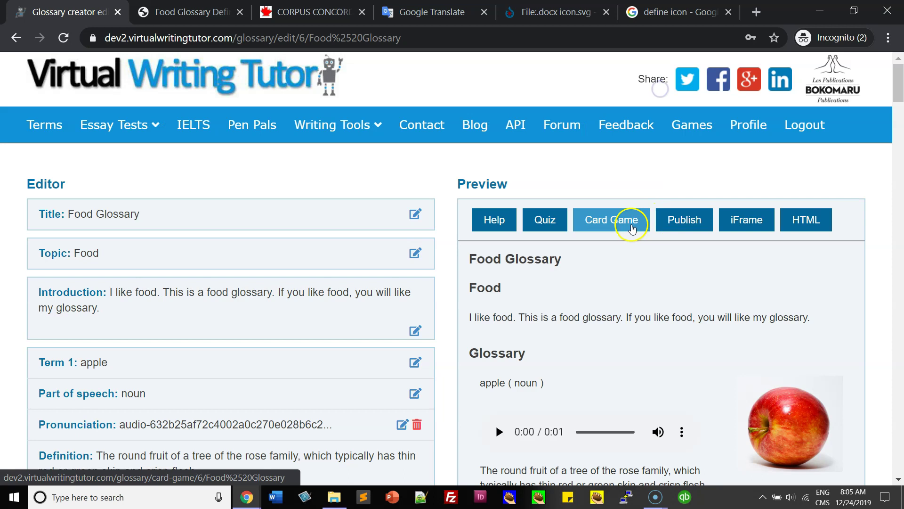
- Generate the Food Glossary card game and print its cards to a PDF file
{"action": "left_click", "coordinate": [631, 227]}
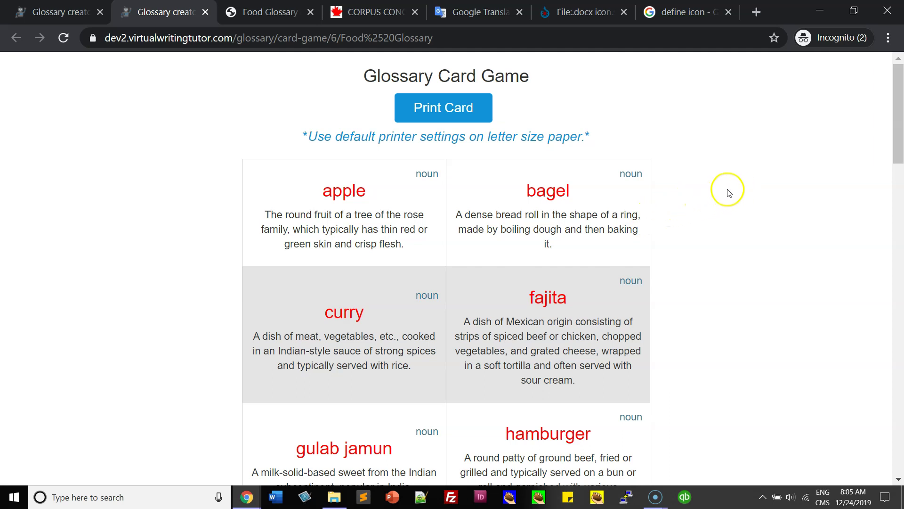
{"action": "left_click", "coordinate": [474, 115]}
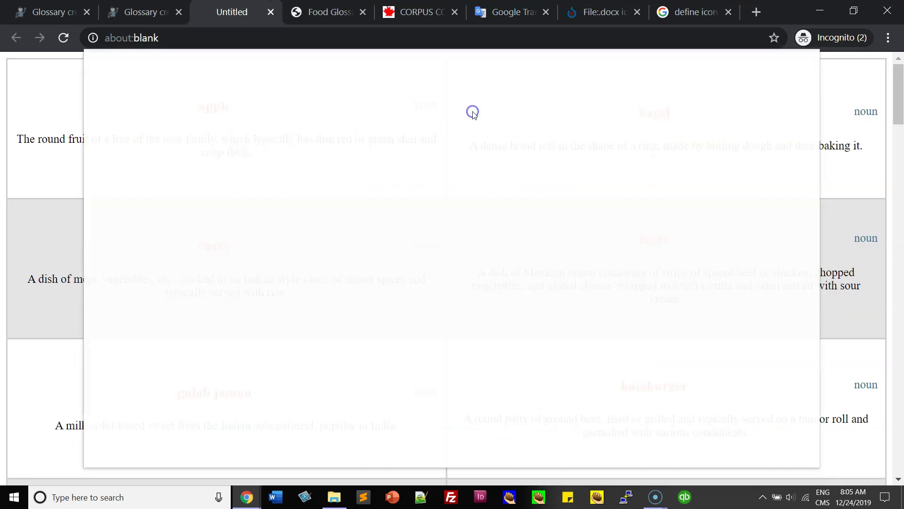
{"action": "left_click", "coordinate": [721, 115]}
{"action": "left_click", "coordinate": [723, 143]}
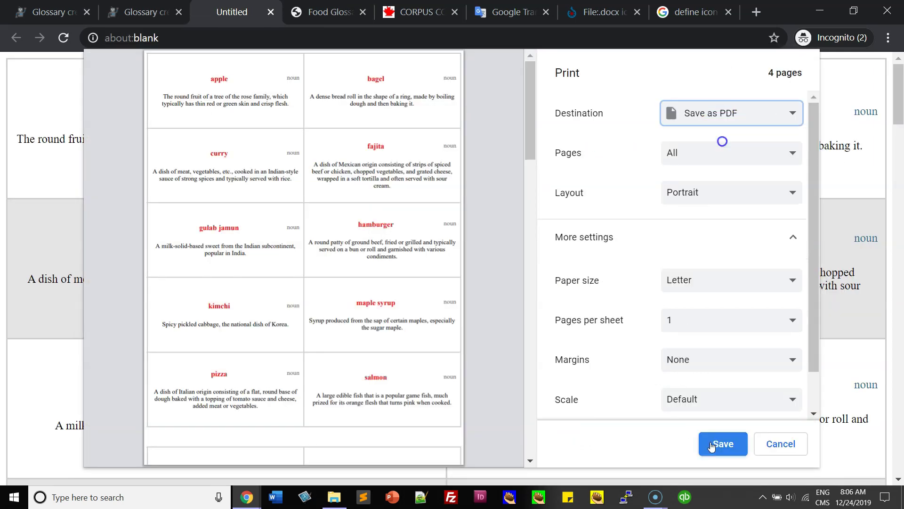
{"action": "left_click", "coordinate": [713, 446]}
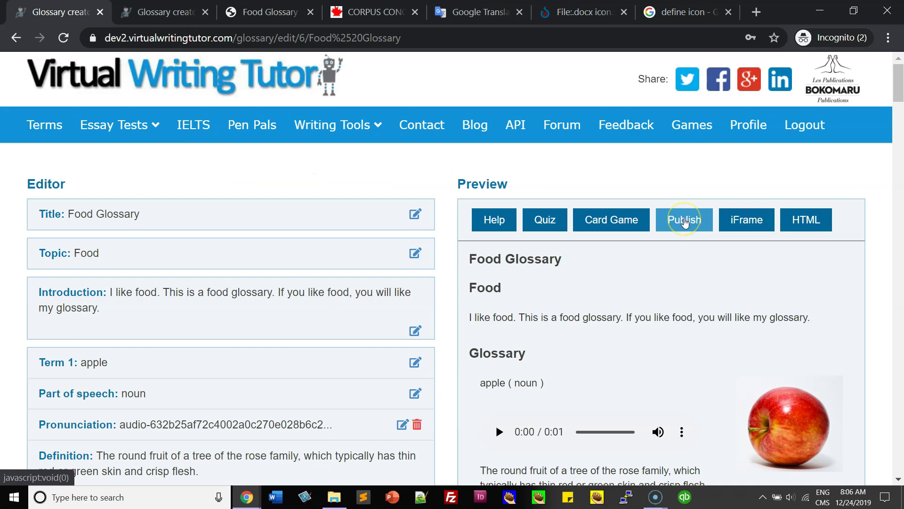
- Publish the Food Glossary, review the published page down to its practice links and return to the editor
{"action": "left_click", "coordinate": [684, 220]}
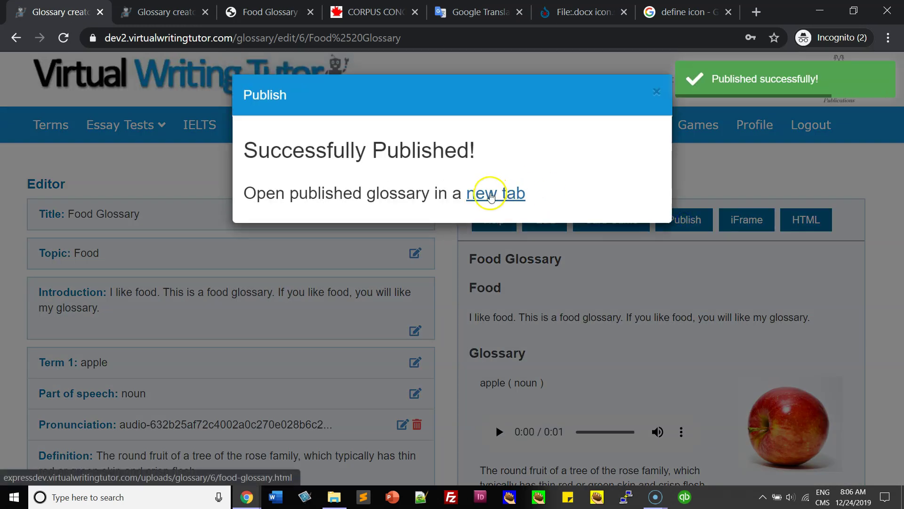
{"action": "left_click", "coordinate": [492, 193]}
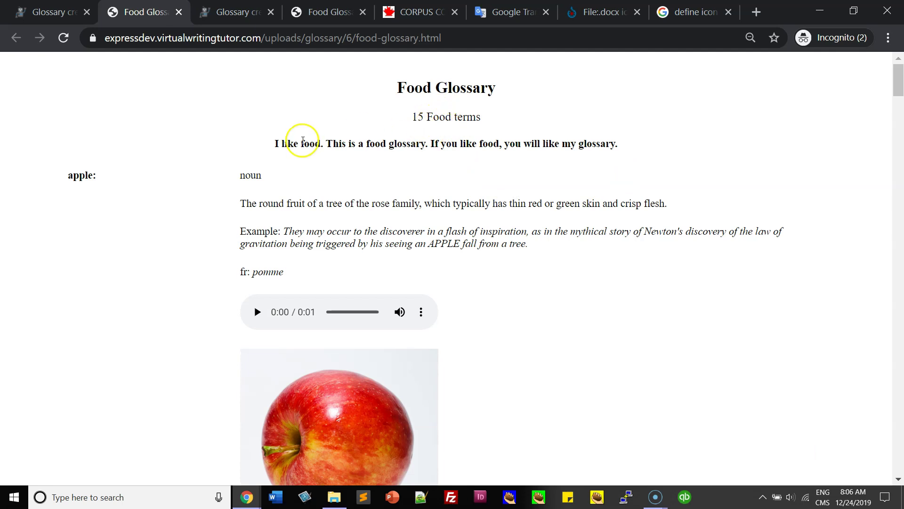
{"action": "scroll", "coordinate": [518, 150], "scroll_direction": "down", "scroll_amount": 20}
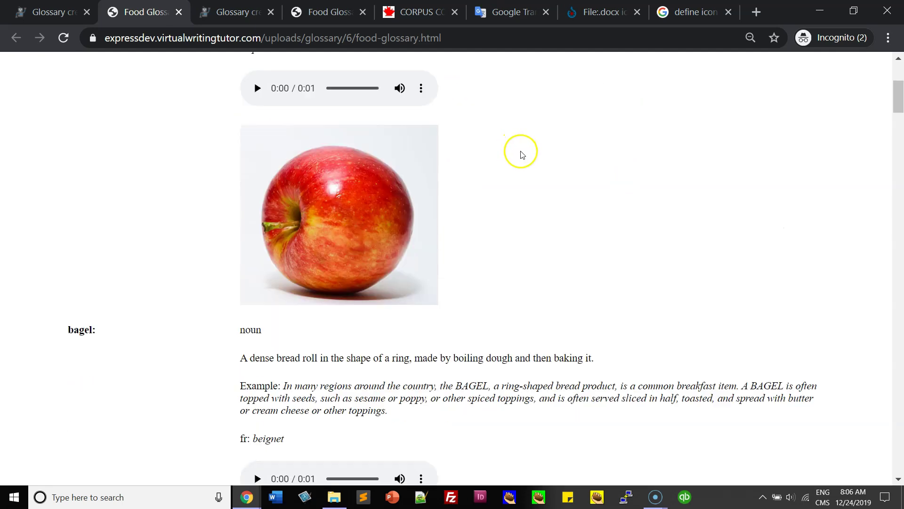
{"action": "scroll", "coordinate": [522, 160], "scroll_direction": "down", "scroll_amount": 20}
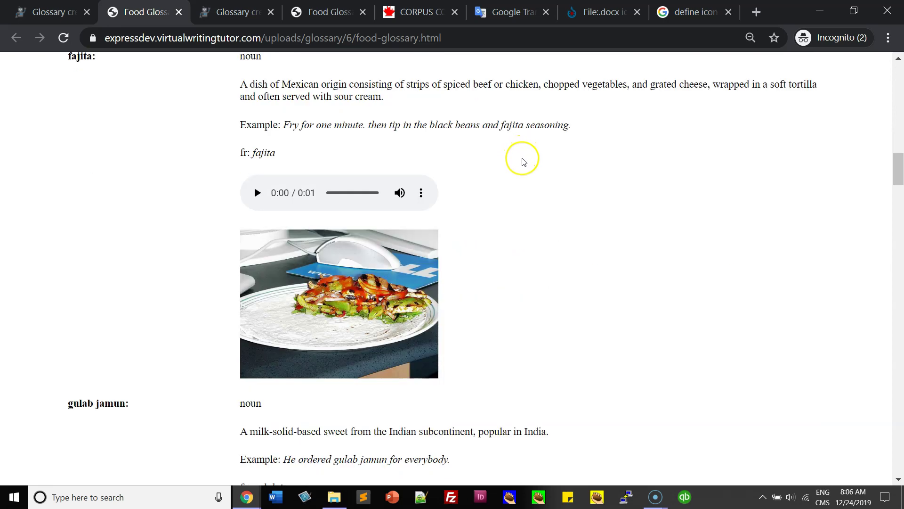
{"action": "scroll", "coordinate": [523, 166], "scroll_direction": "down", "scroll_amount": 20}
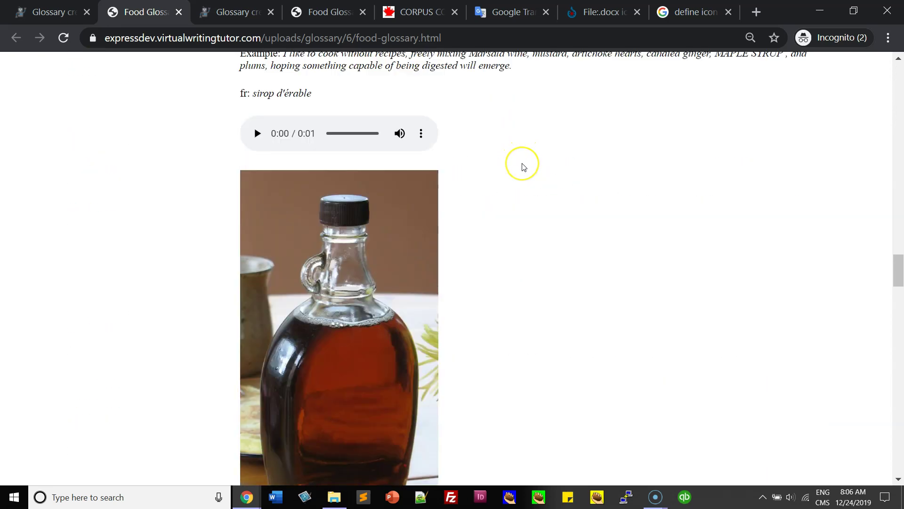
{"action": "scroll", "coordinate": [522, 169], "scroll_direction": "down", "scroll_amount": 20}
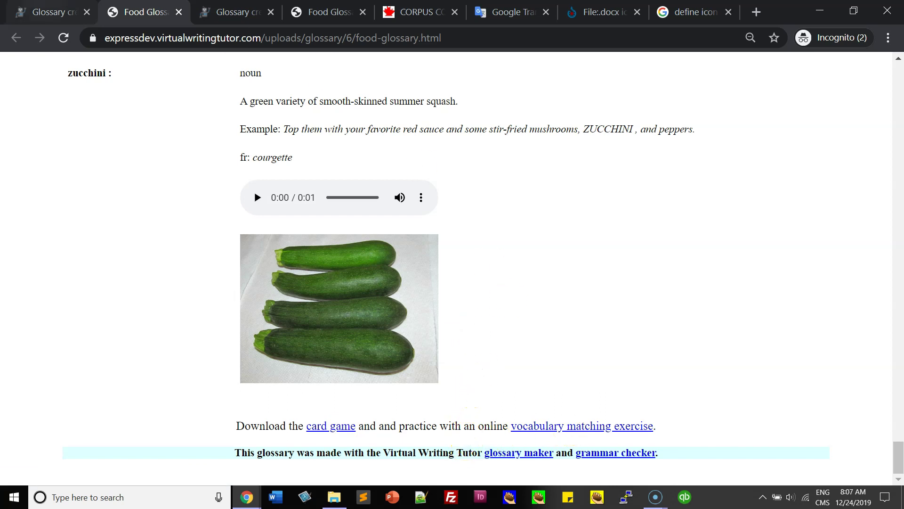
{"action": "left_click", "coordinate": [52, 11]}
{"action": "left_click", "coordinate": [656, 92]}
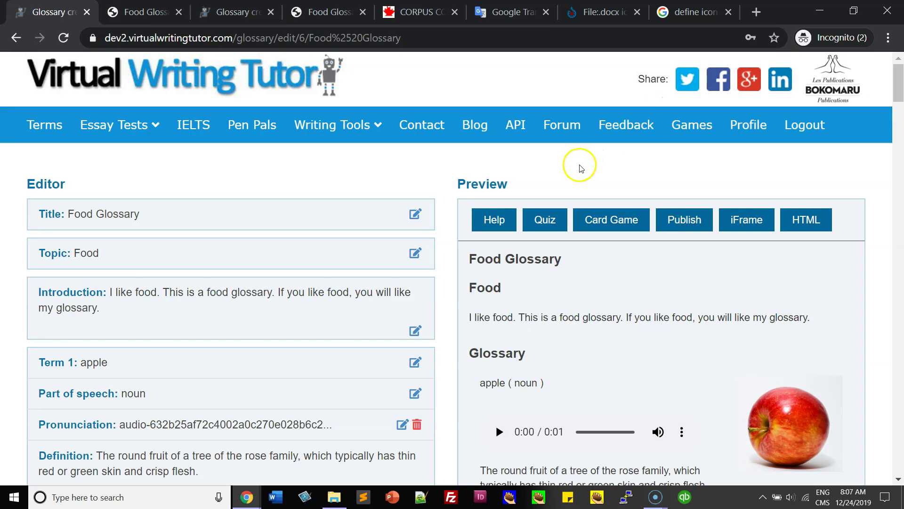
- Generate the Food Glossary's iFrame embed code, close it and request the HTML version
{"action": "left_click", "coordinate": [737, 224]}
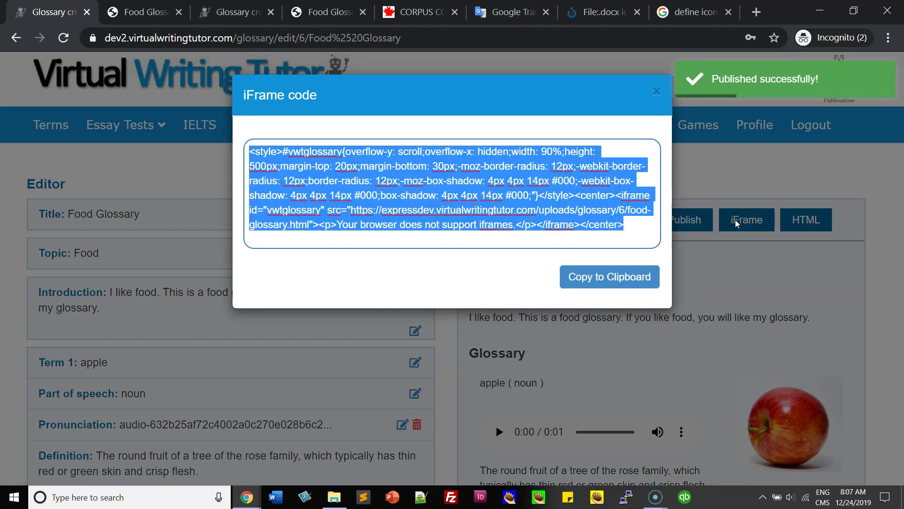
{"action": "left_click", "coordinate": [657, 92]}
{"action": "left_click", "coordinate": [806, 233]}
{"action": "left_click", "coordinate": [495, 423]}
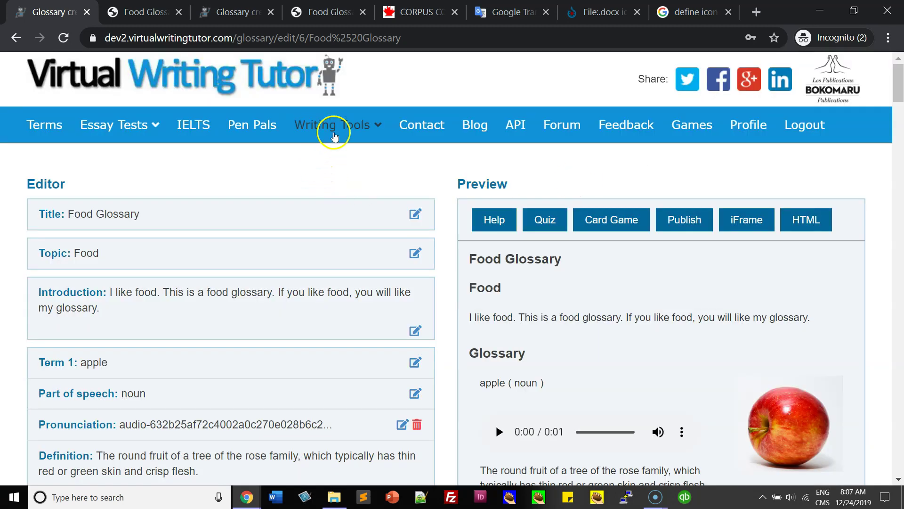
- Go to the glossary creator's overview page and open the examples of published glossaries
{"action": "mouse_move", "coordinate": [335, 126]}
{"action": "left_click", "coordinate": [335, 197]}
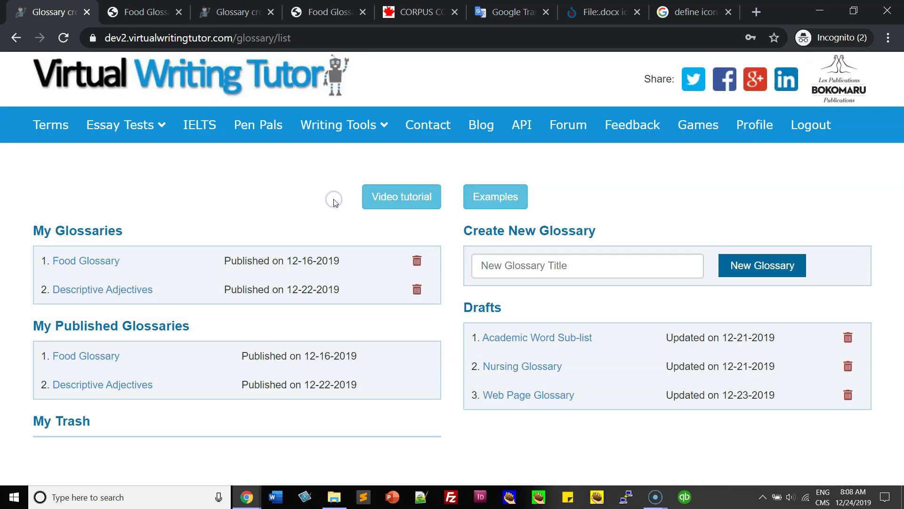
{"action": "left_click", "coordinate": [508, 198]}
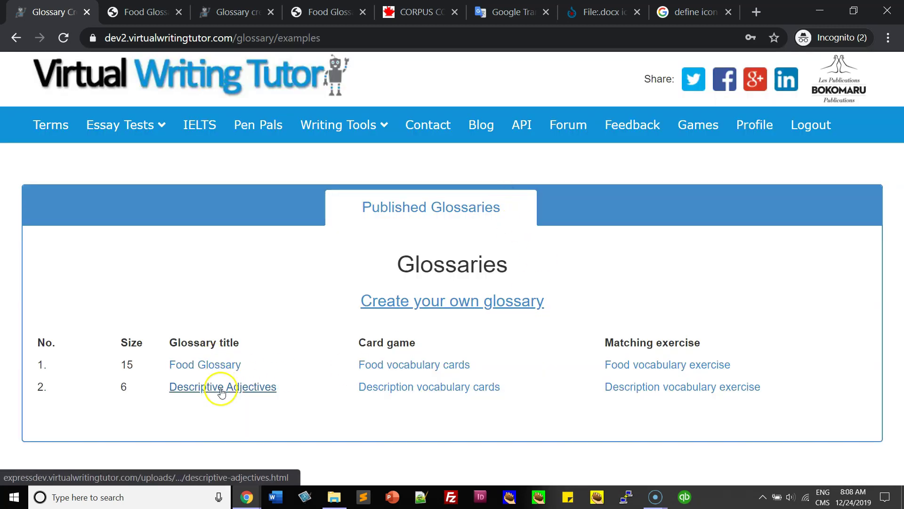